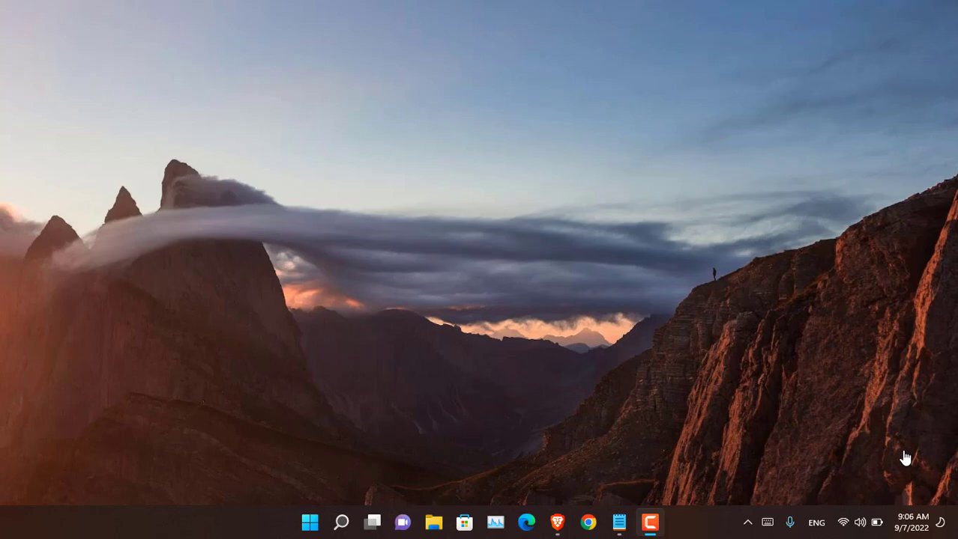
Open the Start menu, dismiss it by clicking the desktop, then reopen it
{"action": "key", "text": "super"}
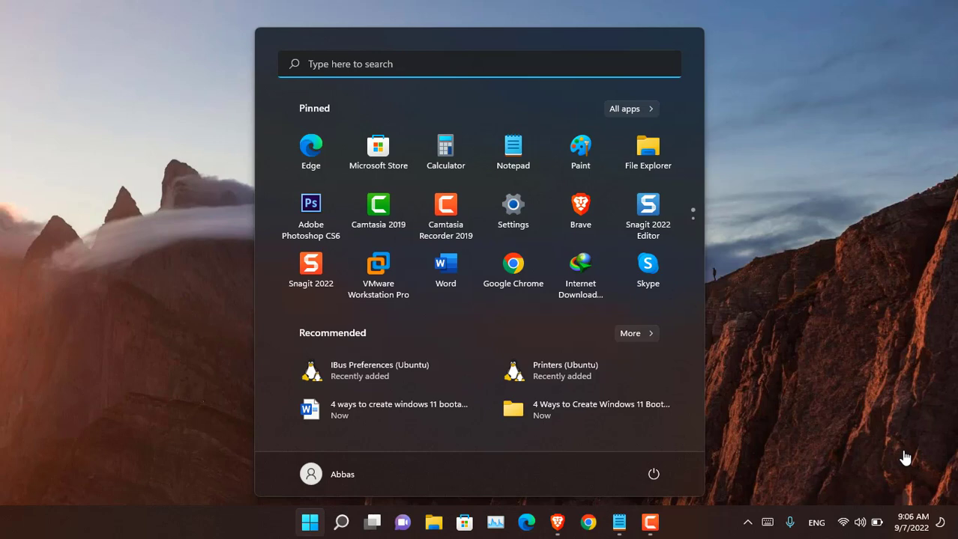
{"action": "left_click", "coordinate": [879, 456]}
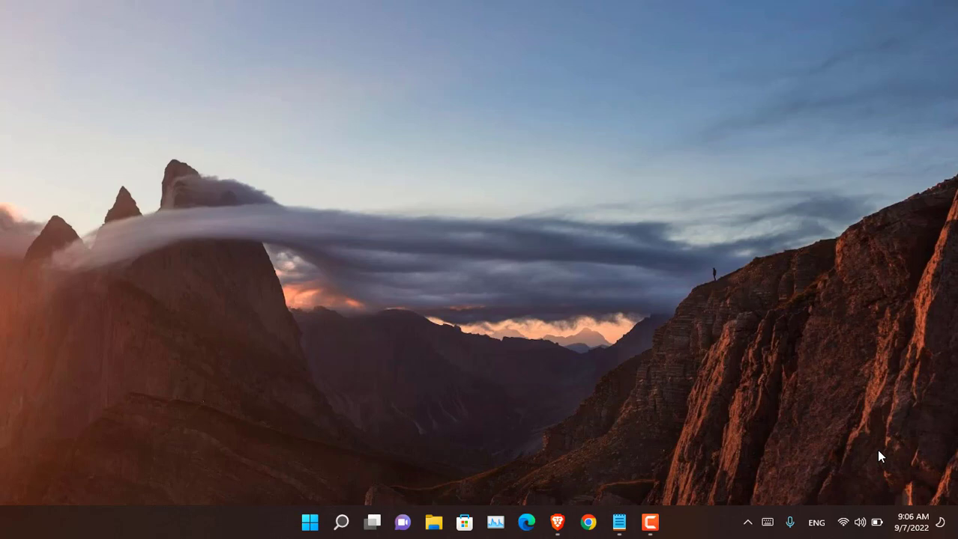
{"action": "key", "text": "super"}
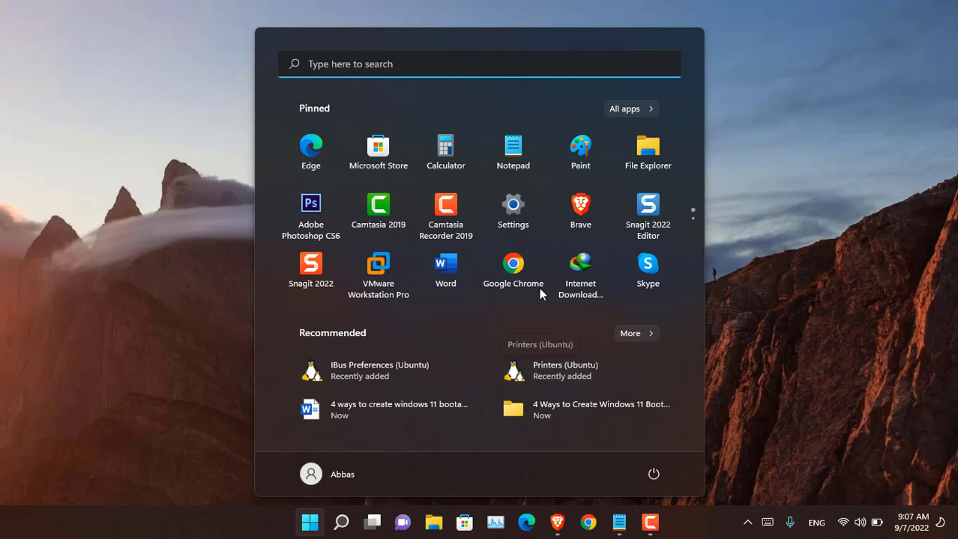
Browse the full installed-apps list and search for 'text', then dismiss the search
{"action": "left_click", "coordinate": [627, 110]}
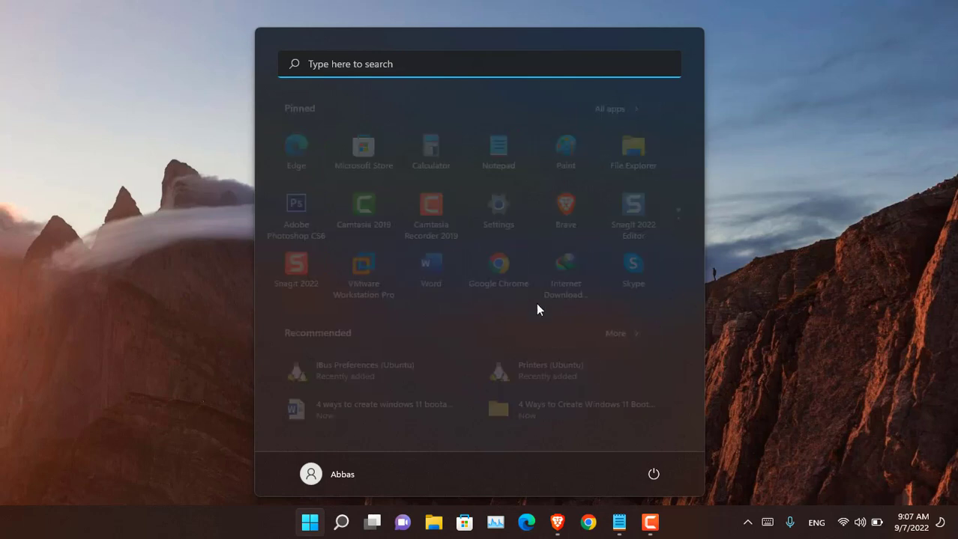
{"action": "scroll", "coordinate": [533, 311], "scroll_direction": "down", "scroll_amount": 3}
{"action": "left_click", "coordinate": [375, 65]}
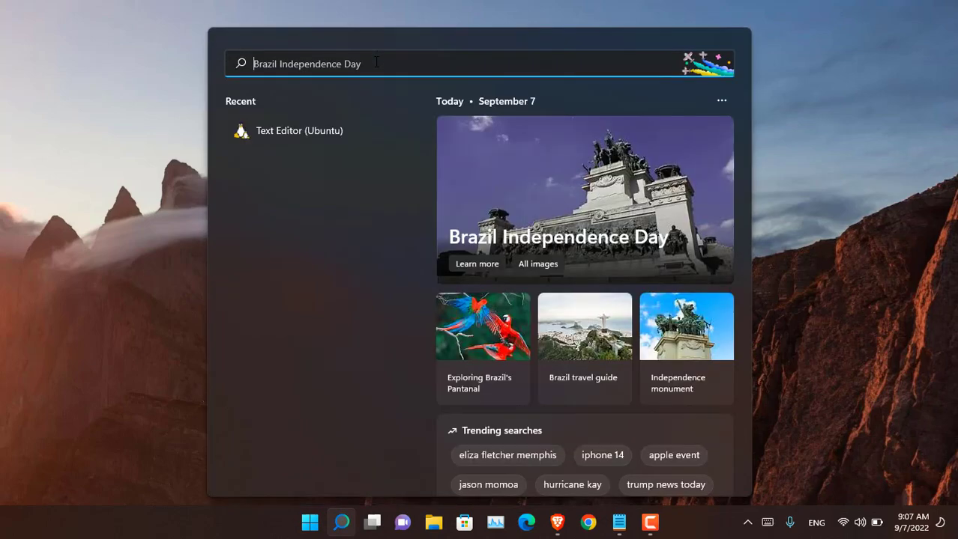
{"action": "type", "text": "text"}
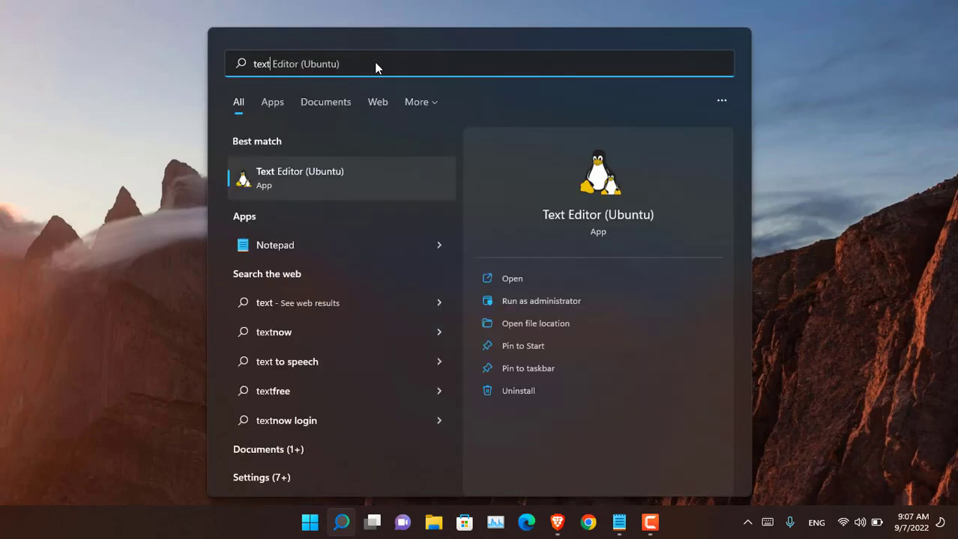
{"action": "key", "text": "Escape"}
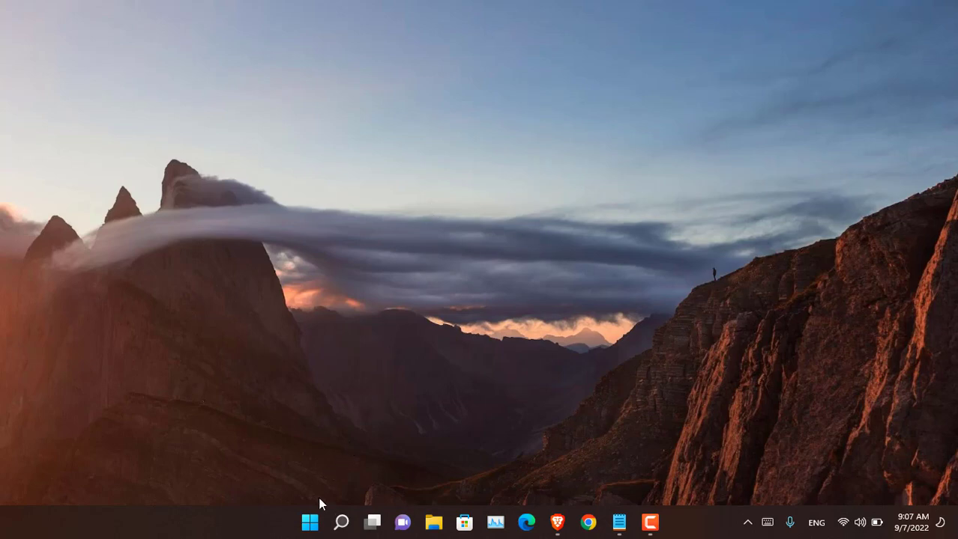
Launch Ubuntu's Text Editor from Start, move its window, and close it
{"action": "left_click", "coordinate": [311, 523]}
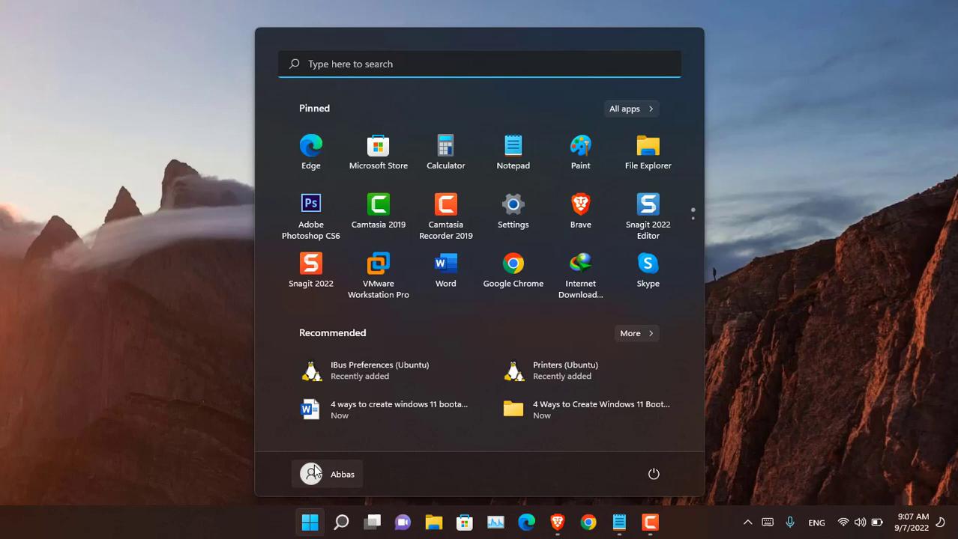
{"action": "left_click", "coordinate": [767, 298]}
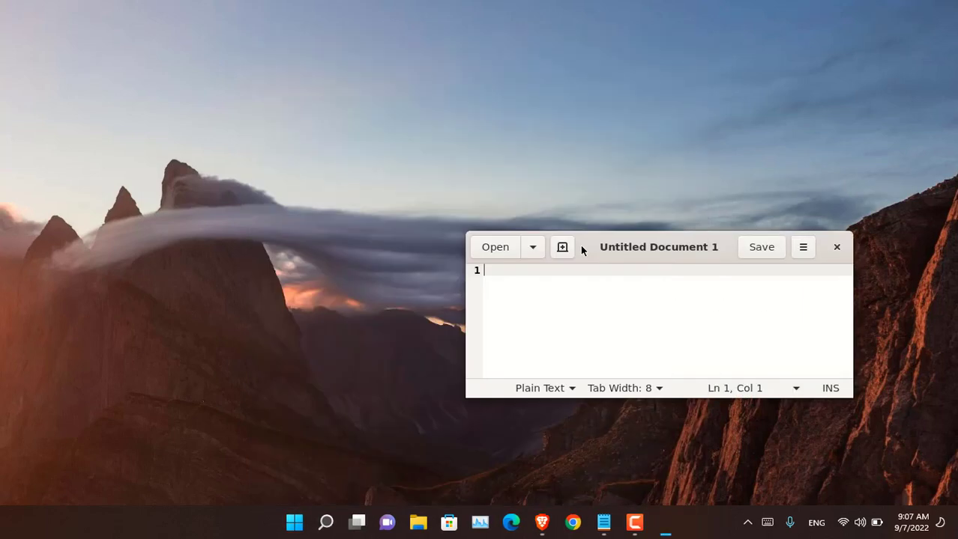
{"action": "left_click_drag", "start_coordinate": [594, 247], "coordinate": [457, 215]}
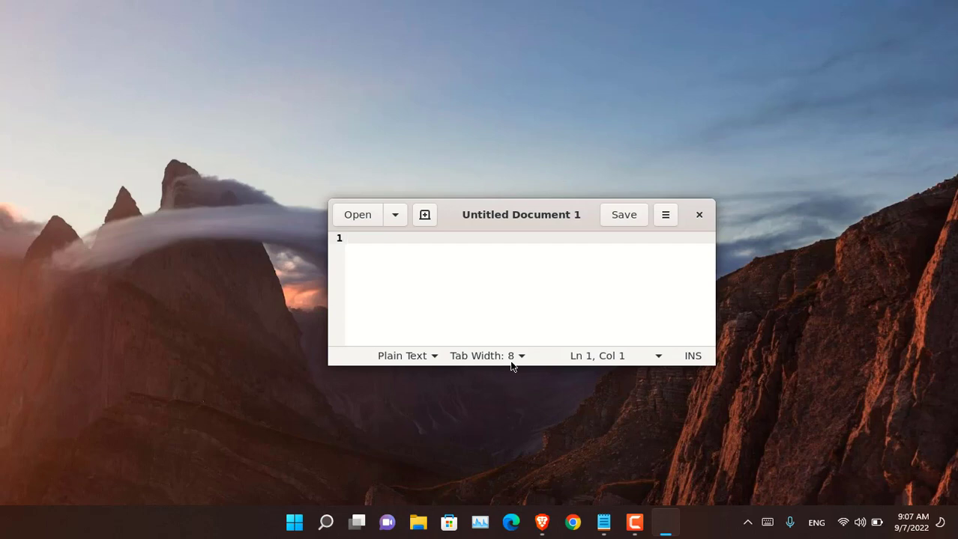
{"action": "left_click", "coordinate": [698, 215]}
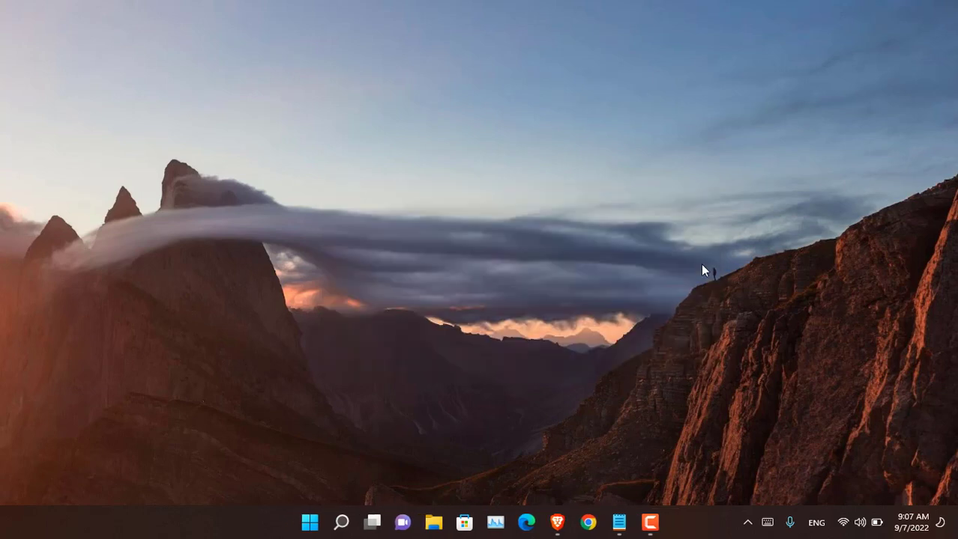
Open Apps & features in Settings from the Start button's right-click menu
{"action": "right_click", "coordinate": [312, 524]}
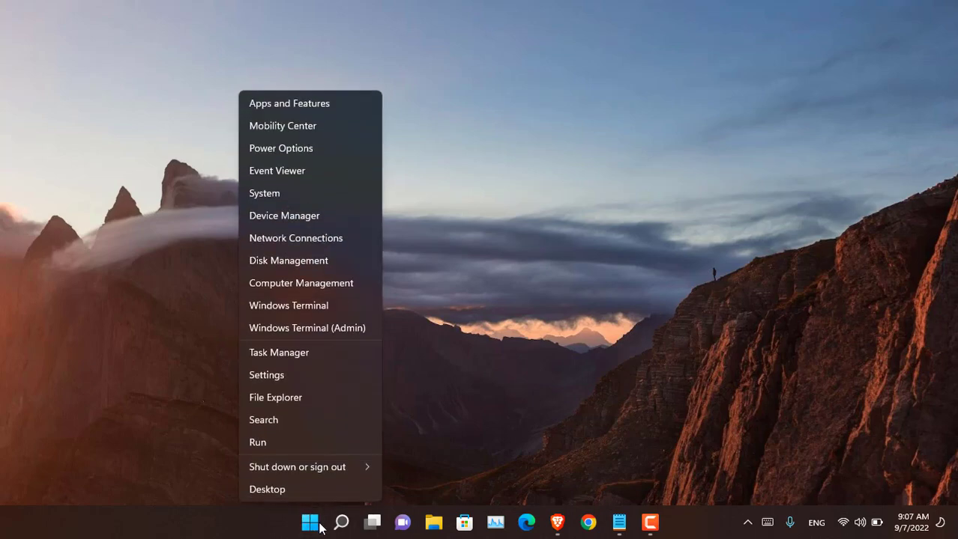
{"action": "left_click", "coordinate": [335, 113]}
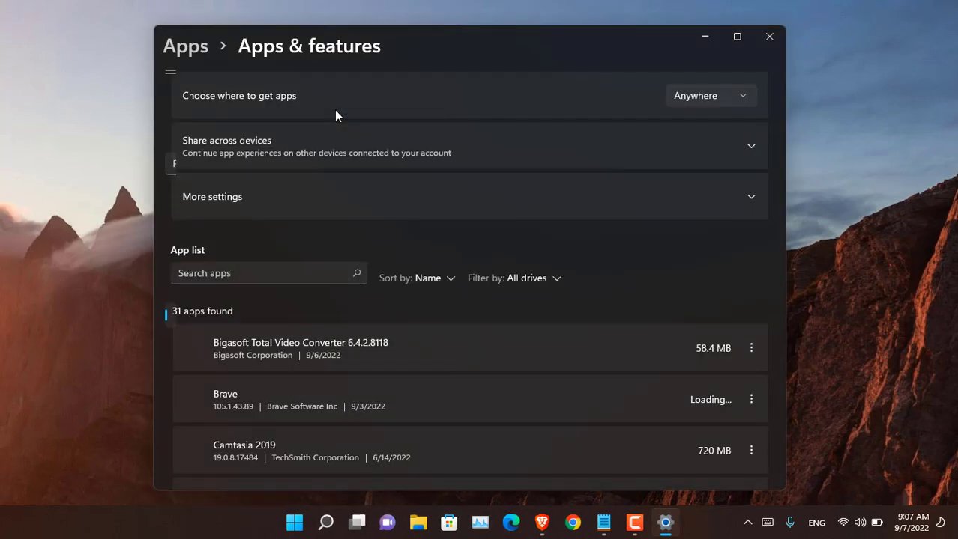
{"action": "left_click", "coordinate": [480, 309]}
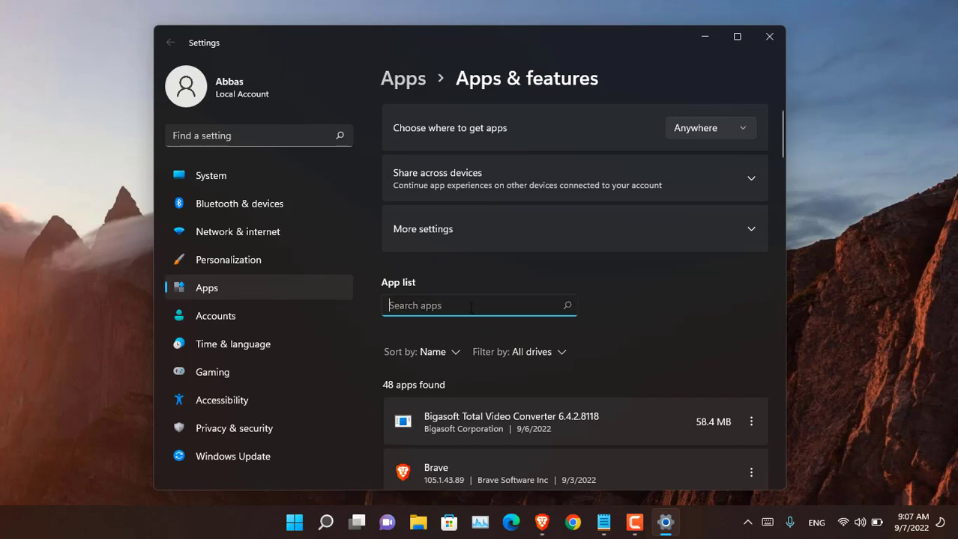
{"action": "left_click", "coordinate": [738, 36]}
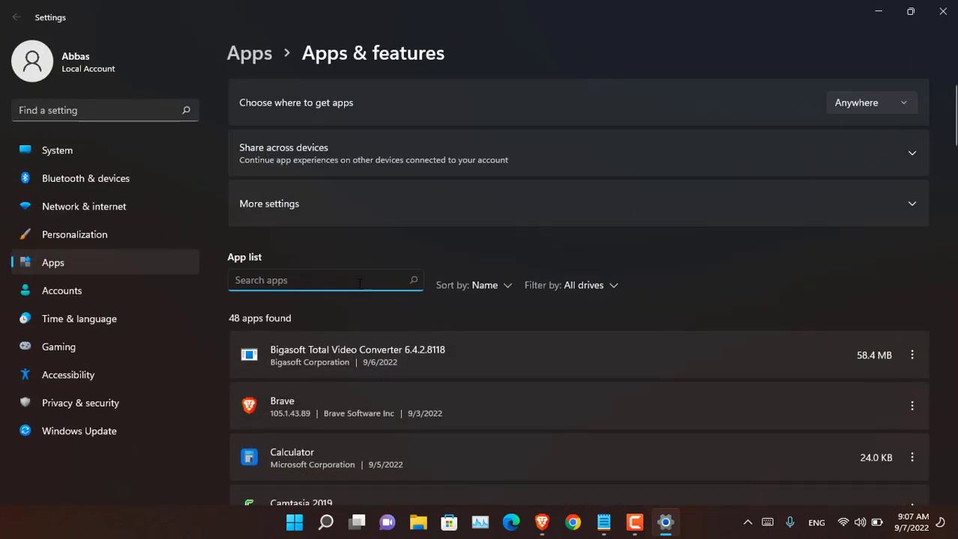
{"action": "double_click", "coordinate": [671, 6]}
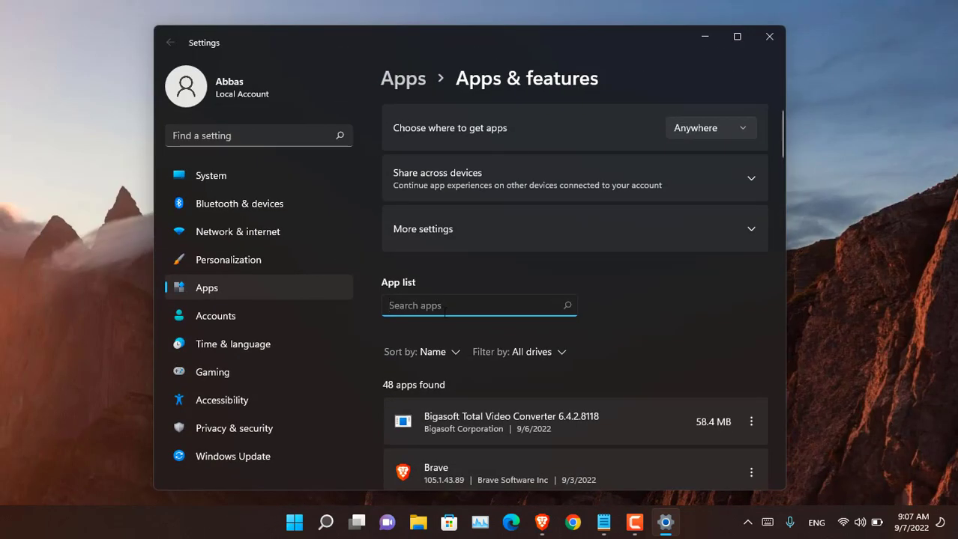
Search the installed apps for 'ubu' and uninstall Ubuntu
{"action": "type", "text": "u"}
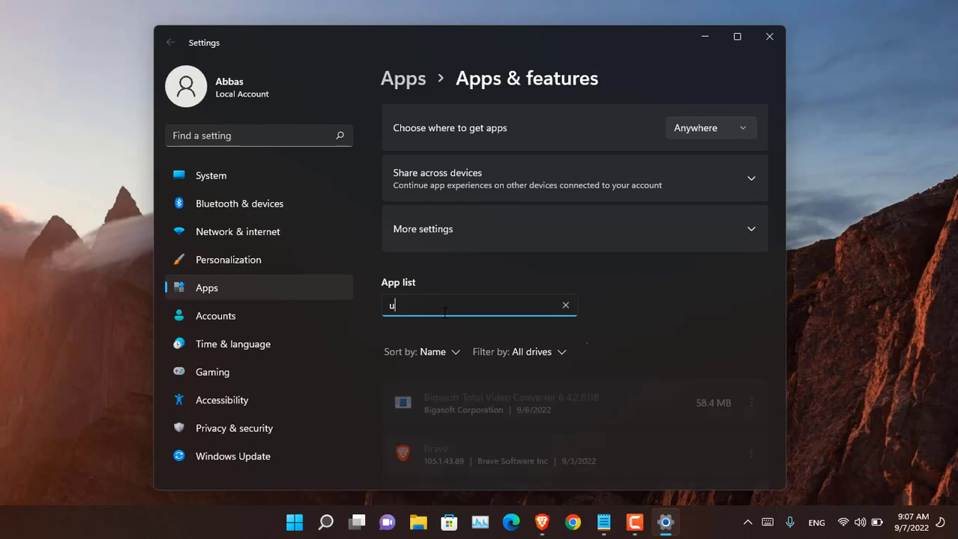
{"action": "type", "text": "bu"}
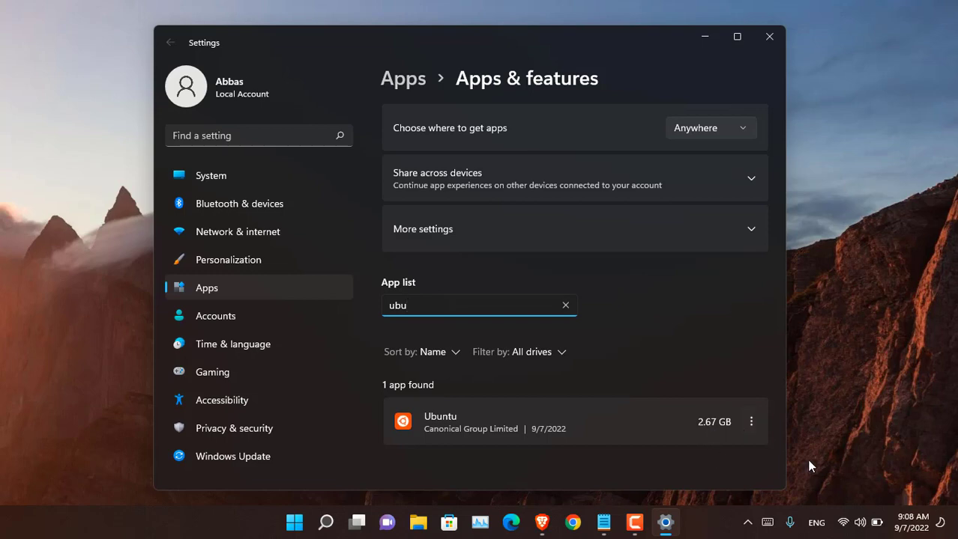
{"action": "left_click", "coordinate": [751, 423]}
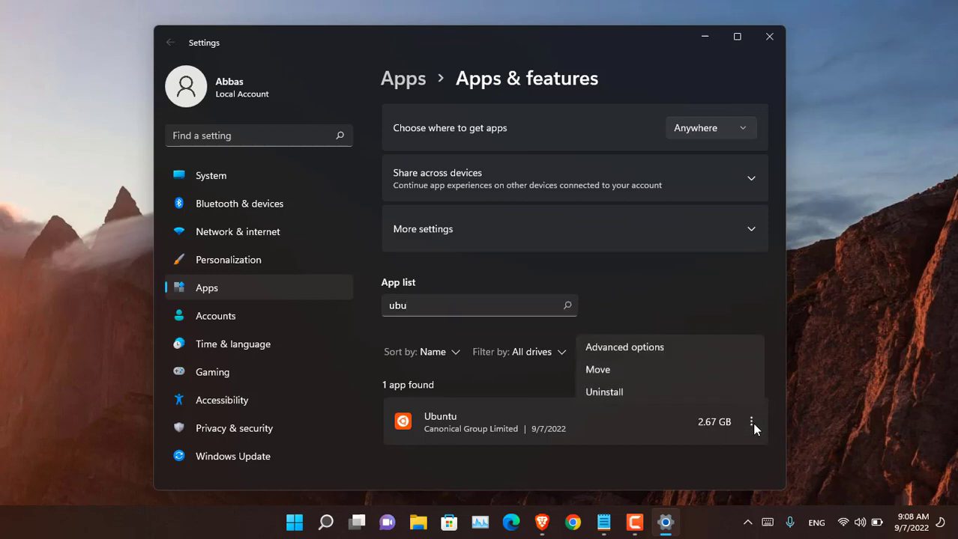
{"action": "left_click", "coordinate": [717, 399]}
{"action": "left_click", "coordinate": [727, 384]}
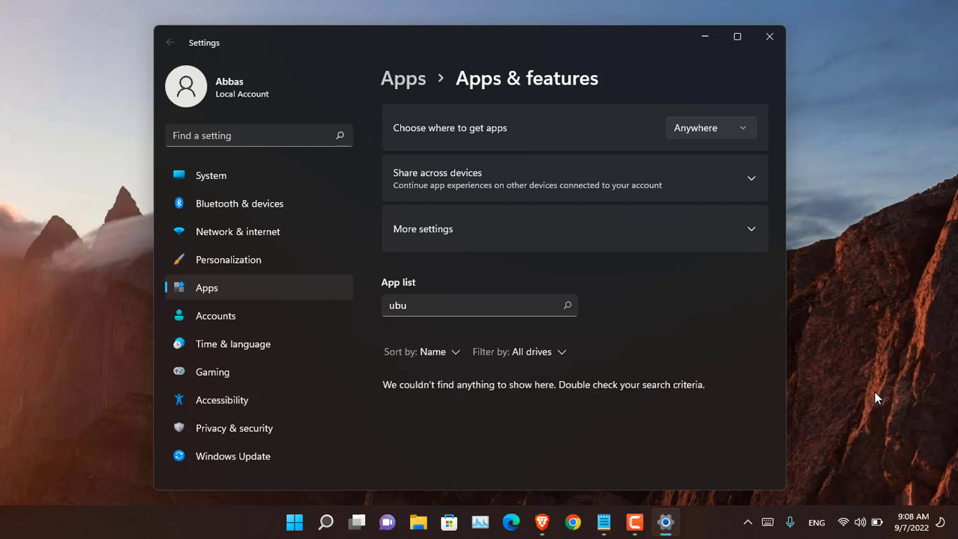
Search the apps for 'wsl', uninstall WSLg Preview, and answer No to restarting now
{"action": "left_click", "coordinate": [466, 307]}
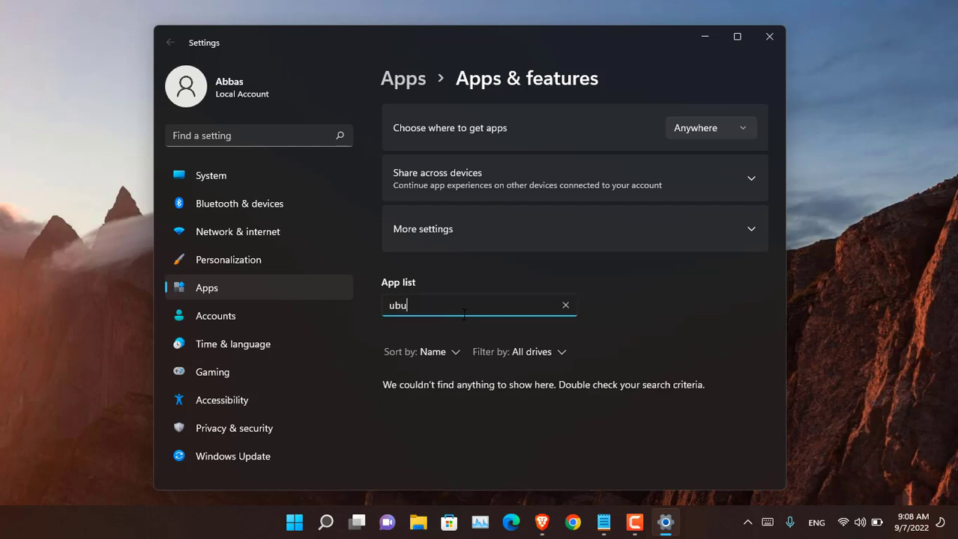
{"action": "double_click", "coordinate": [464, 307]}
{"action": "type", "text": "wsl"}
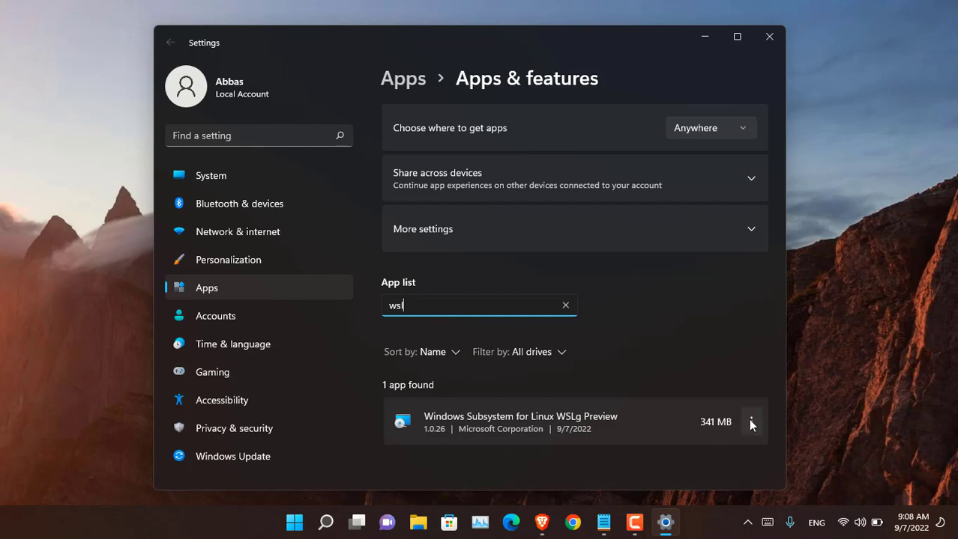
{"action": "left_click", "coordinate": [781, 446]}
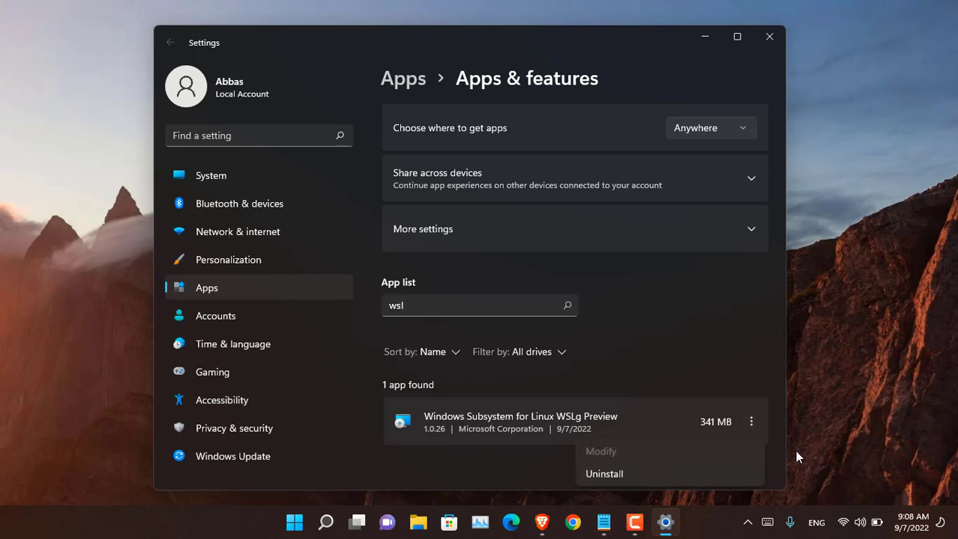
{"action": "left_click", "coordinate": [668, 474]}
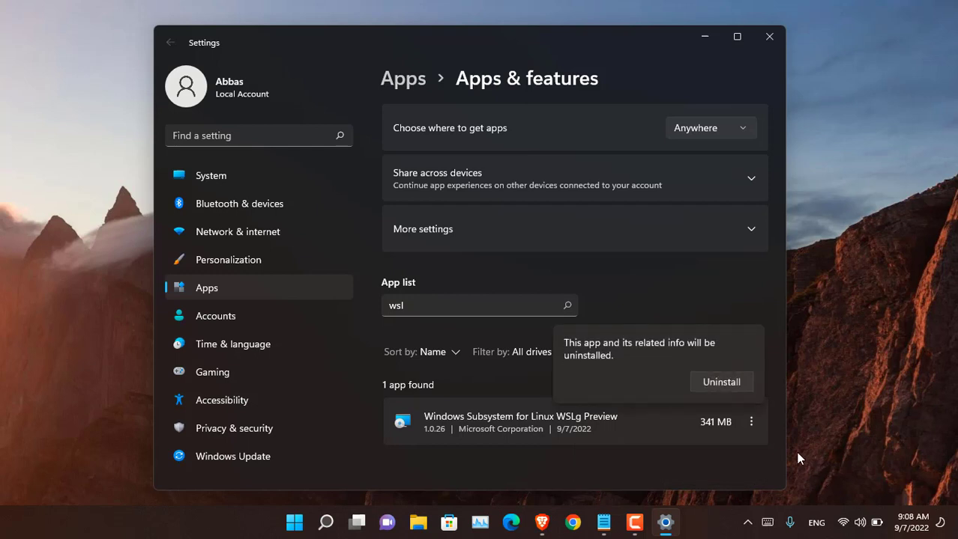
{"action": "left_click", "coordinate": [721, 384]}
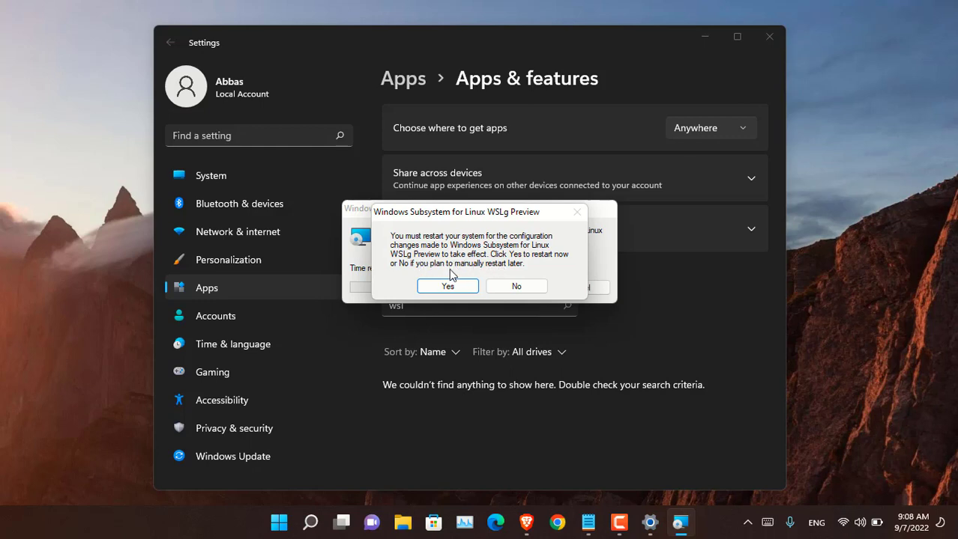
{"action": "left_click", "coordinate": [506, 286]}
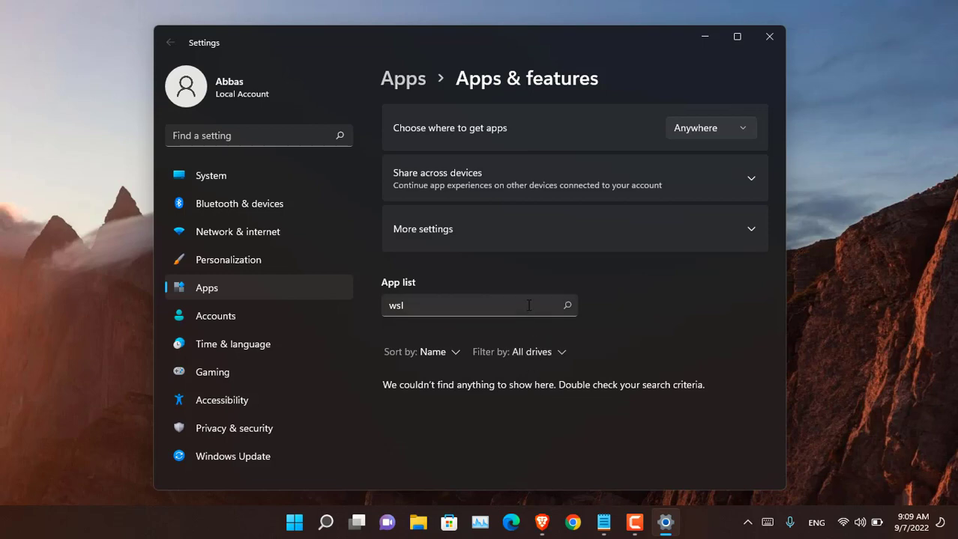
Close the Settings window and reopen the Start menu
{"action": "left_click", "coordinate": [768, 37]}
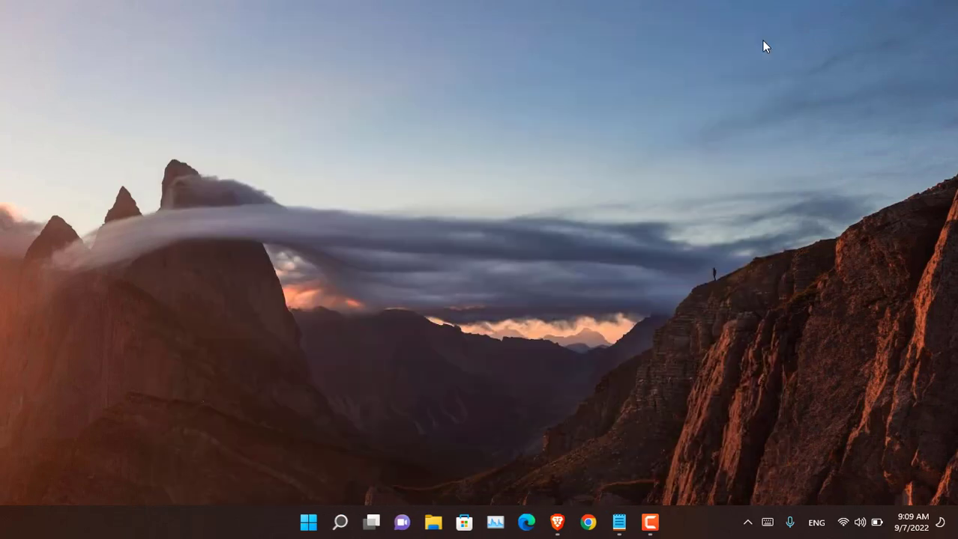
{"action": "key", "text": "super"}
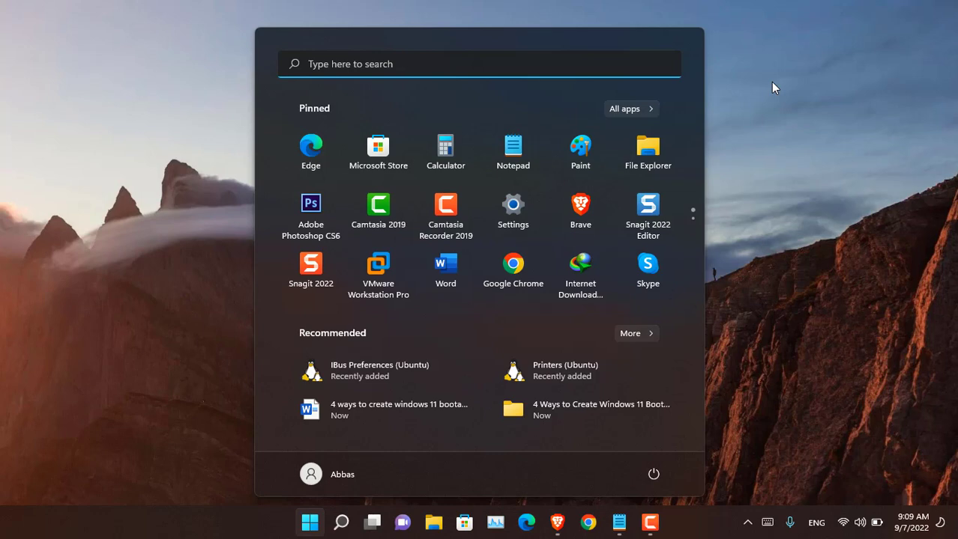
Search 'windows feature' to open Turn Windows features on or off, and enlarge the dialog
{"action": "left_click", "coordinate": [542, 64]}
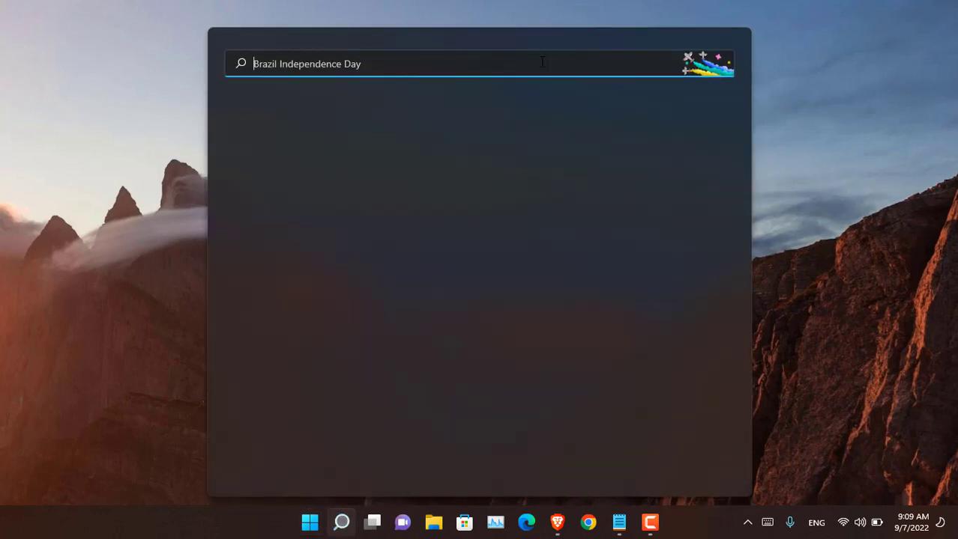
{"action": "type", "text": "windows featur"}
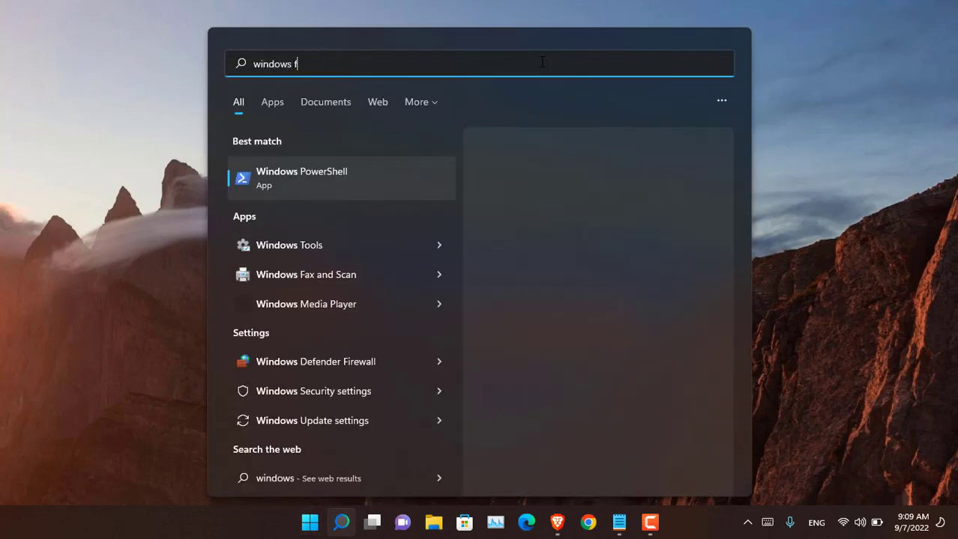
{"action": "key", "text": "BackSpace"}
{"action": "key", "text": "BackSpace"}
{"action": "key", "text": "BackSpace"}
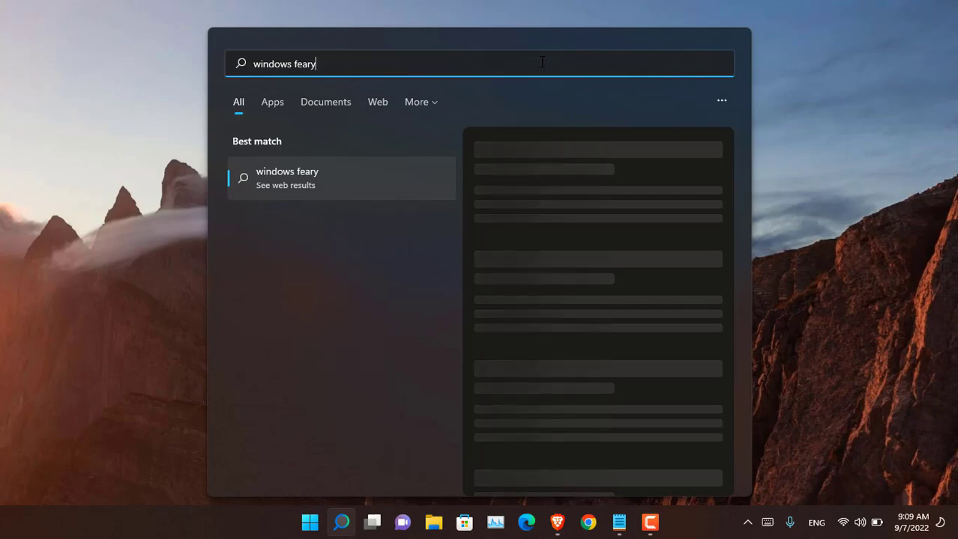
{"action": "type", "text": "t"}
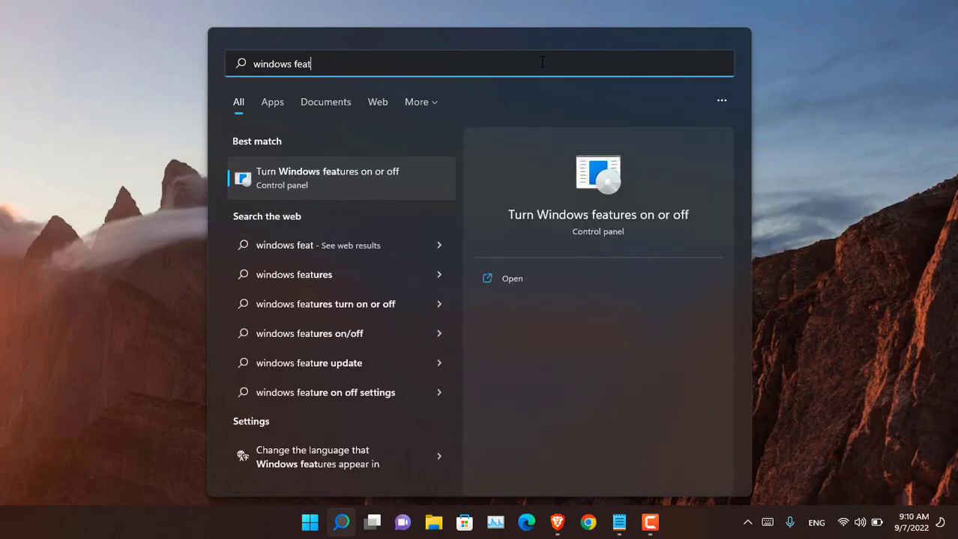
{"action": "left_click", "coordinate": [396, 194]}
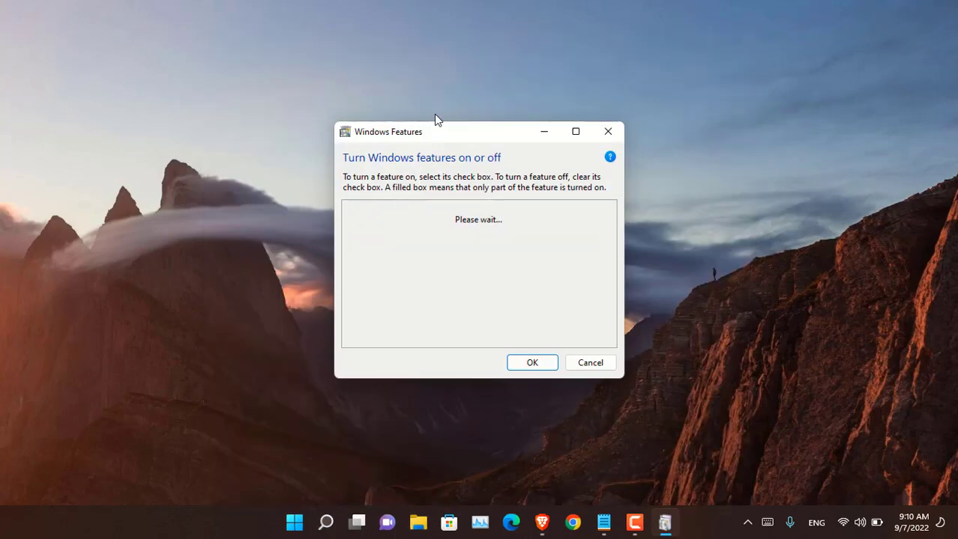
{"action": "left_click_drag", "start_coordinate": [437, 120], "coordinate": [437, 43]}
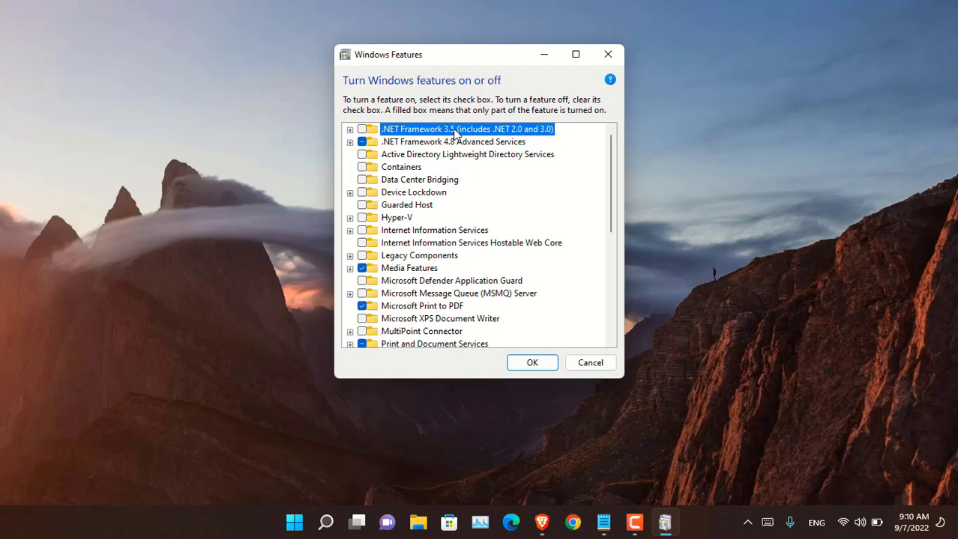
{"action": "left_click_drag", "start_coordinate": [466, 379], "coordinate": [485, 492]}
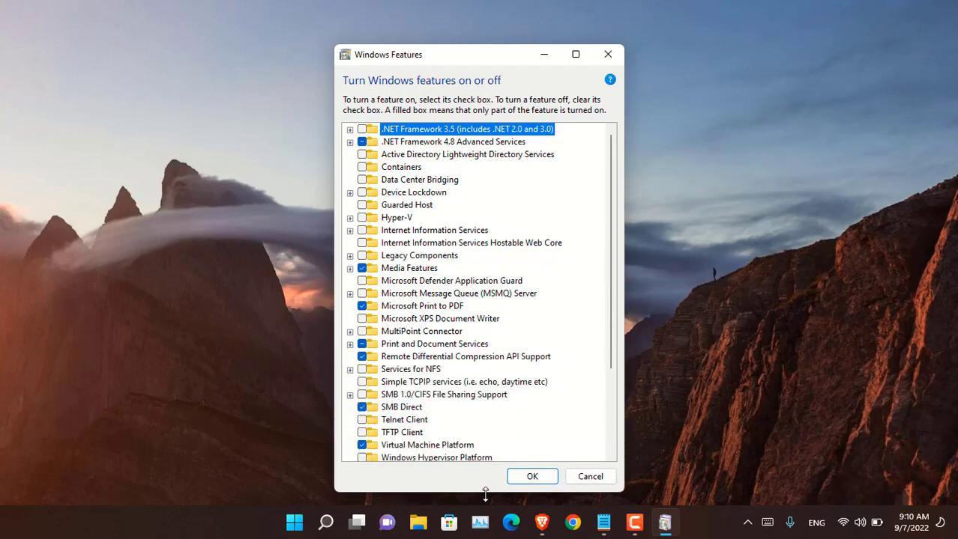
Check that Virtual Machine Platform and Windows Subsystem for Linux are enabled, then Cancel
{"action": "scroll", "coordinate": [474, 421], "scroll_direction": "down", "scroll_amount": 2}
{"action": "left_click", "coordinate": [444, 422]}
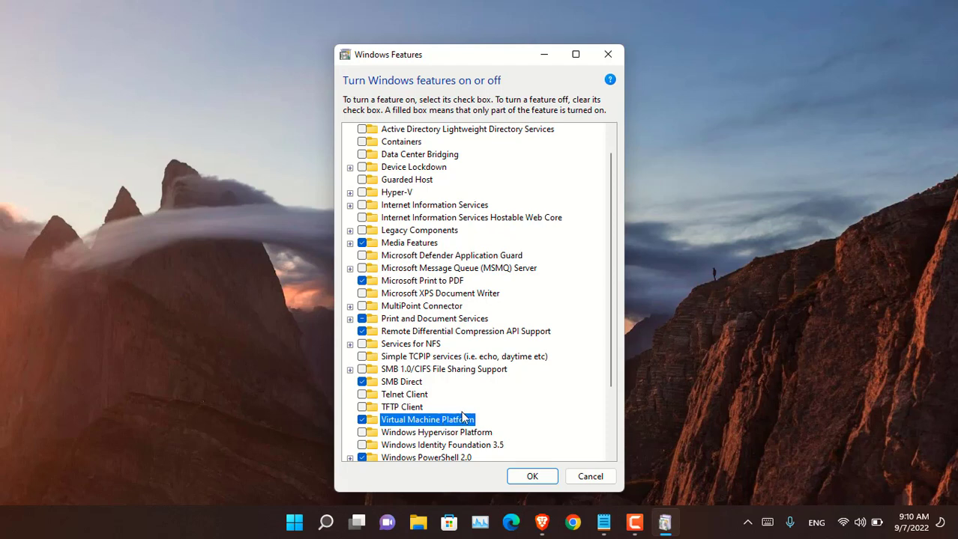
{"action": "scroll", "coordinate": [461, 420], "scroll_direction": "down", "scroll_amount": 2}
{"action": "scroll", "coordinate": [479, 417], "scroll_direction": "down", "scroll_amount": 1}
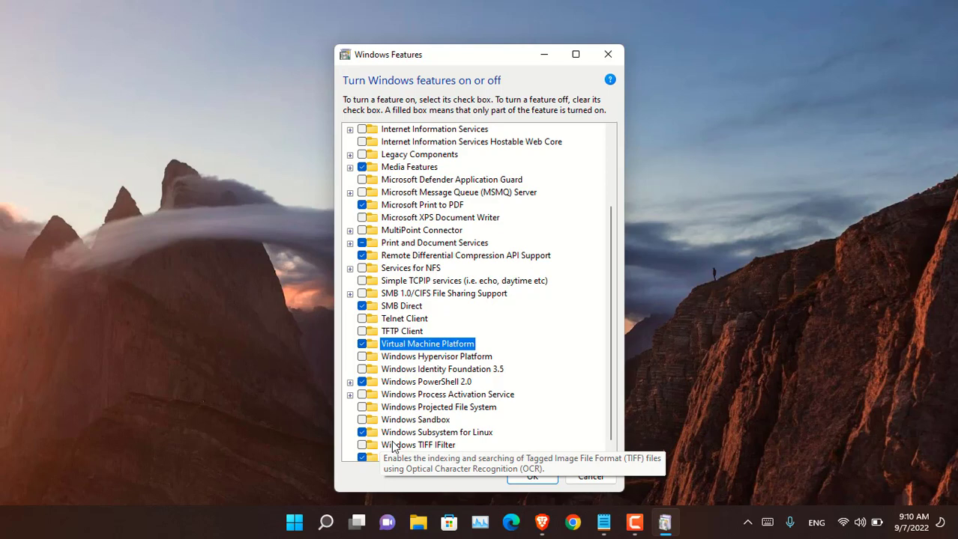
{"action": "left_click", "coordinate": [443, 435]}
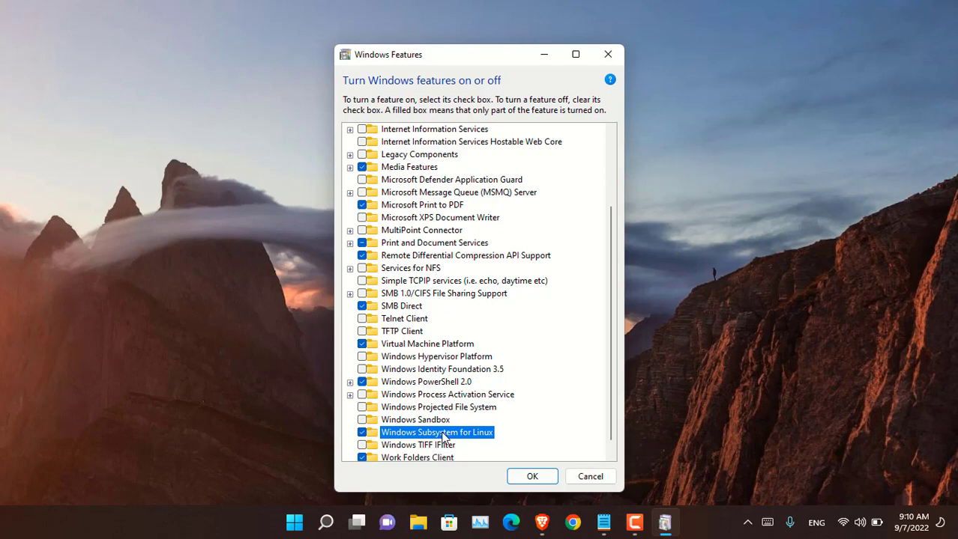
{"action": "left_click", "coordinate": [465, 343]}
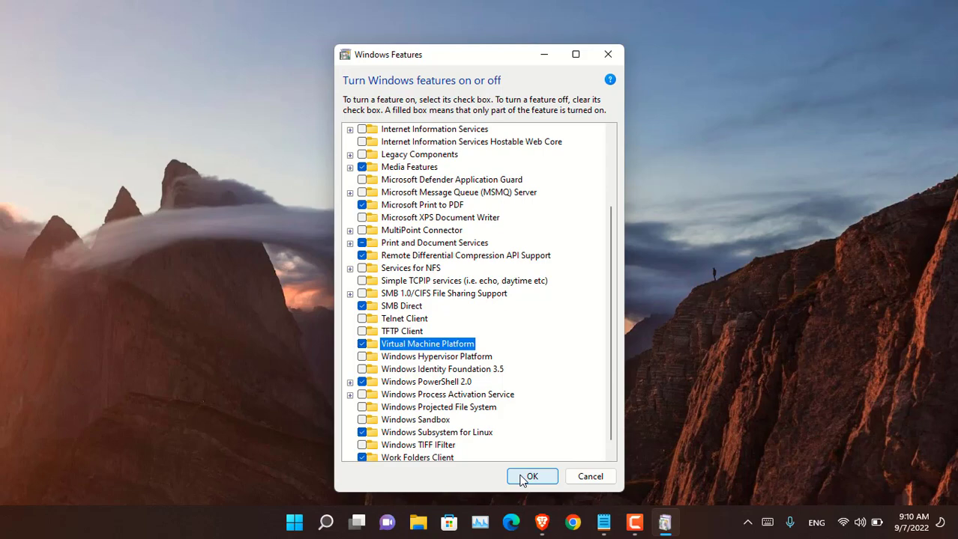
{"action": "left_click", "coordinate": [592, 477]}
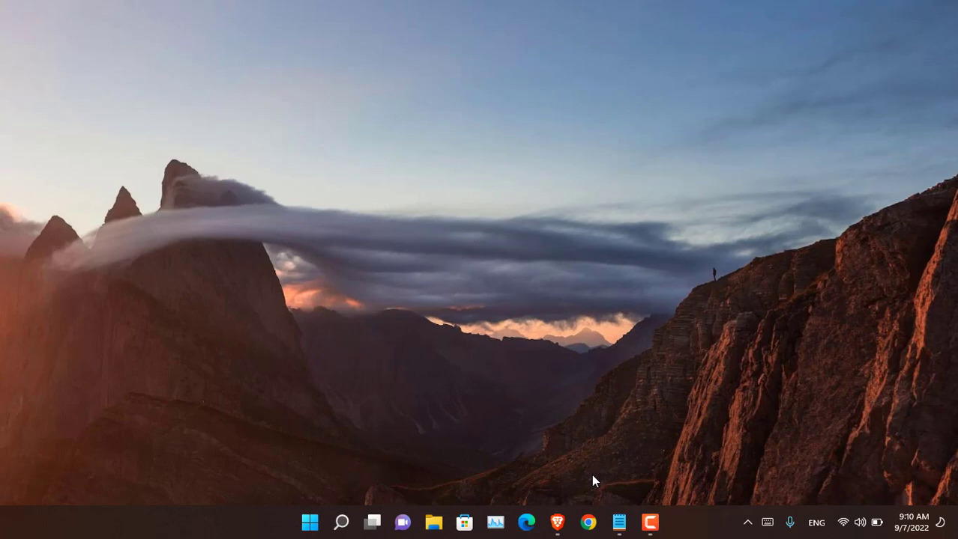
Restore Brave's Windows Report WSL-uninstall guide and scroll through step 7 to the comments
{"action": "left_click", "coordinate": [557, 523]}
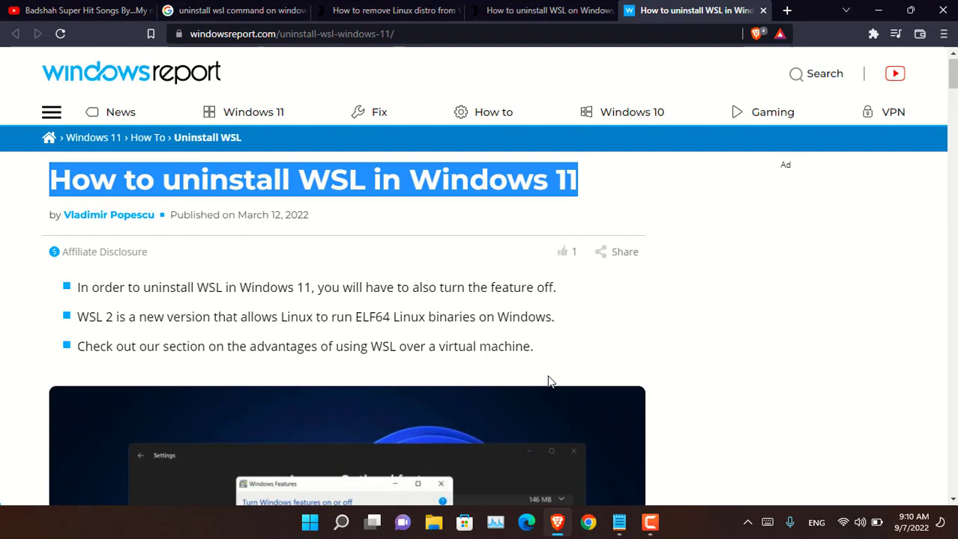
{"action": "scroll", "coordinate": [548, 367], "scroll_direction": "down", "scroll_amount": 3}
{"action": "scroll", "coordinate": [553, 360], "scroll_direction": "down", "scroll_amount": 15}
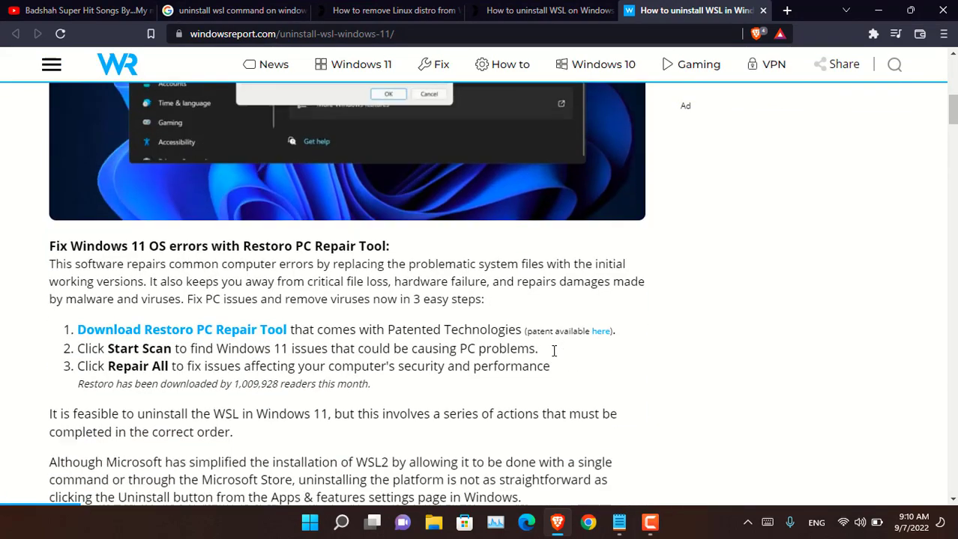
{"action": "scroll", "coordinate": [553, 357], "scroll_direction": "down", "scroll_amount": 20}
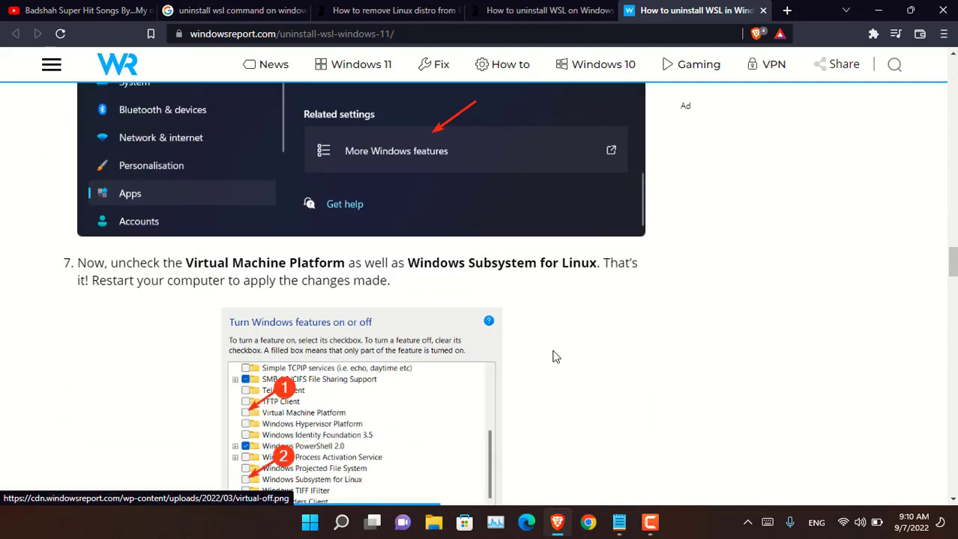
{"action": "scroll", "coordinate": [553, 357], "scroll_direction": "down", "scroll_amount": 1}
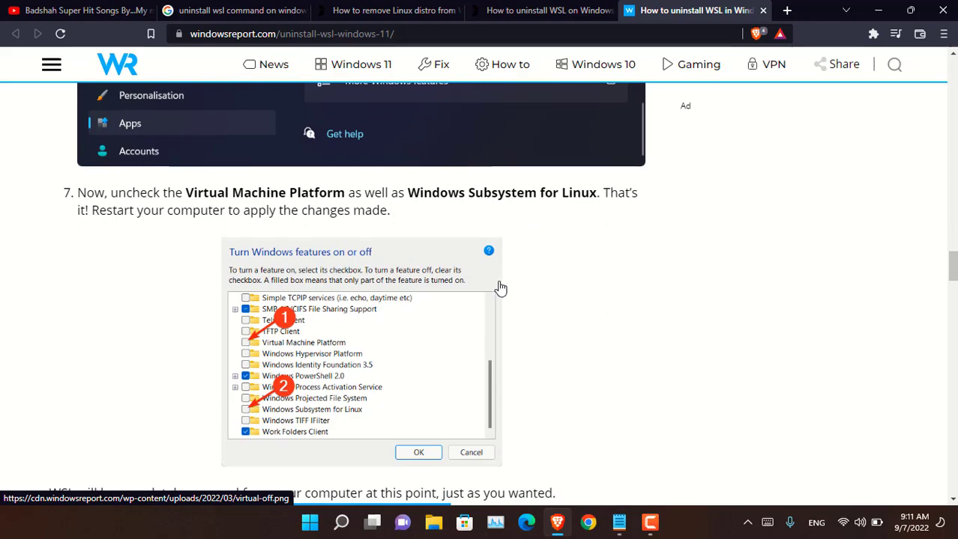
{"action": "scroll", "coordinate": [501, 288], "scroll_direction": "down", "scroll_amount": 4}
{"action": "scroll", "coordinate": [501, 288], "scroll_direction": "down", "scroll_amount": 20}
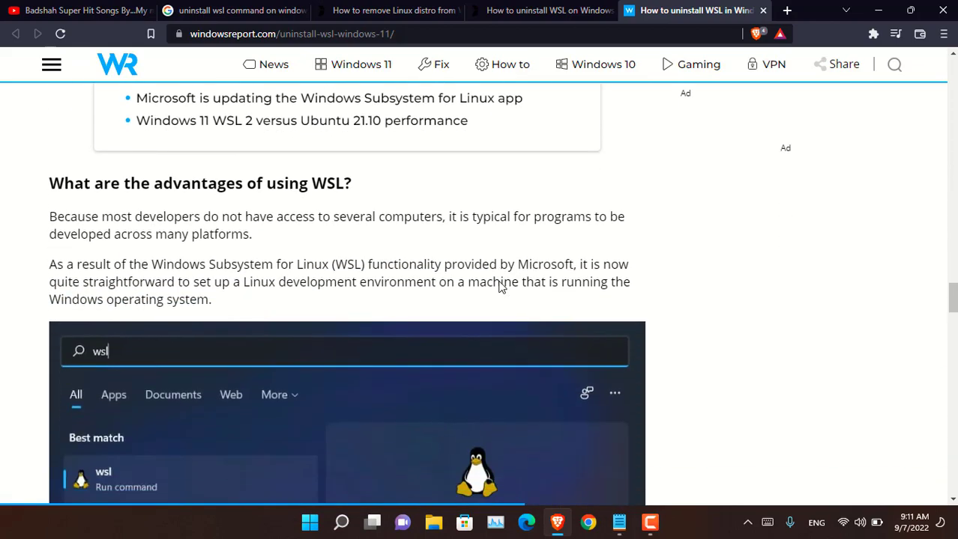
{"action": "scroll", "coordinate": [501, 288], "scroll_direction": "down", "scroll_amount": 4}
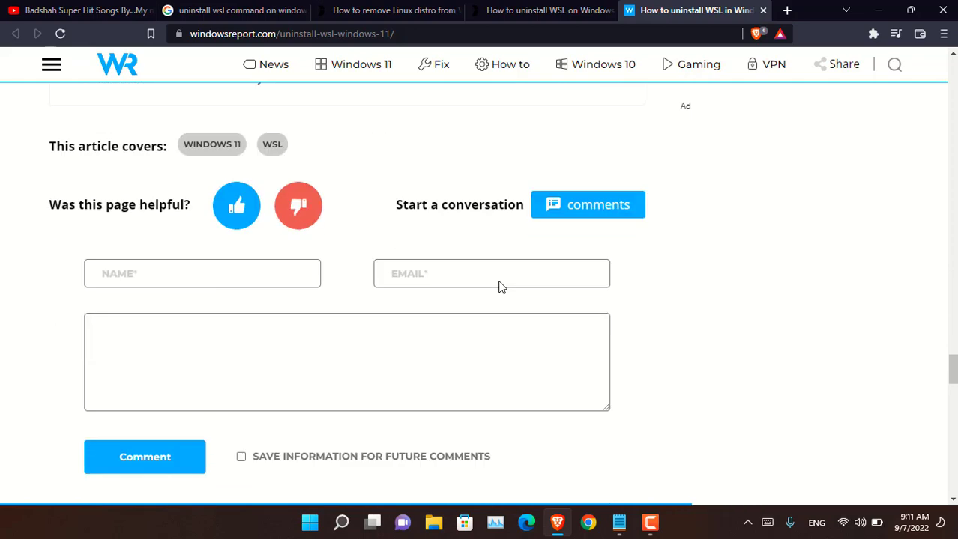
Switch to the Pureinfotech tab, scroll to its top, and highlight the site address
{"action": "left_click", "coordinate": [378, 9]}
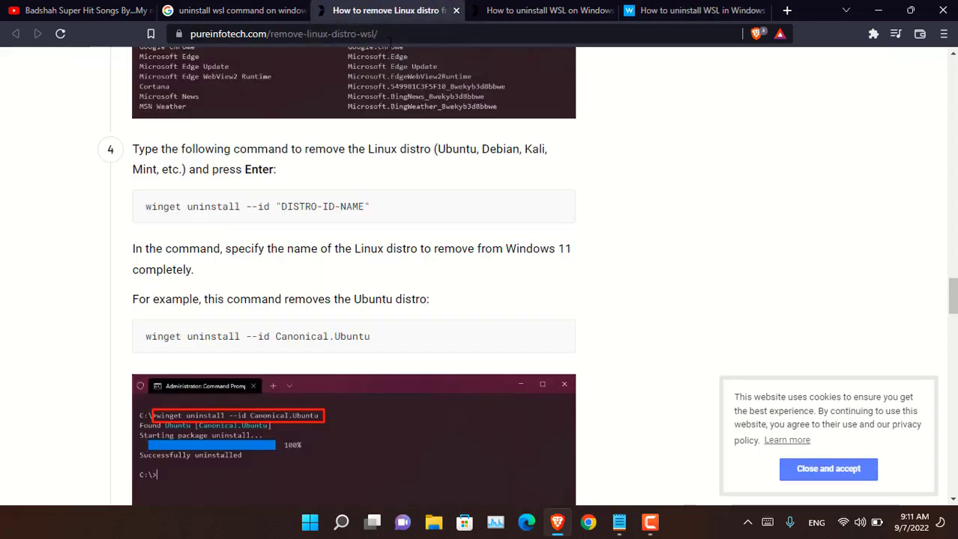
{"action": "scroll", "coordinate": [451, 300], "scroll_direction": "up", "scroll_amount": 4}
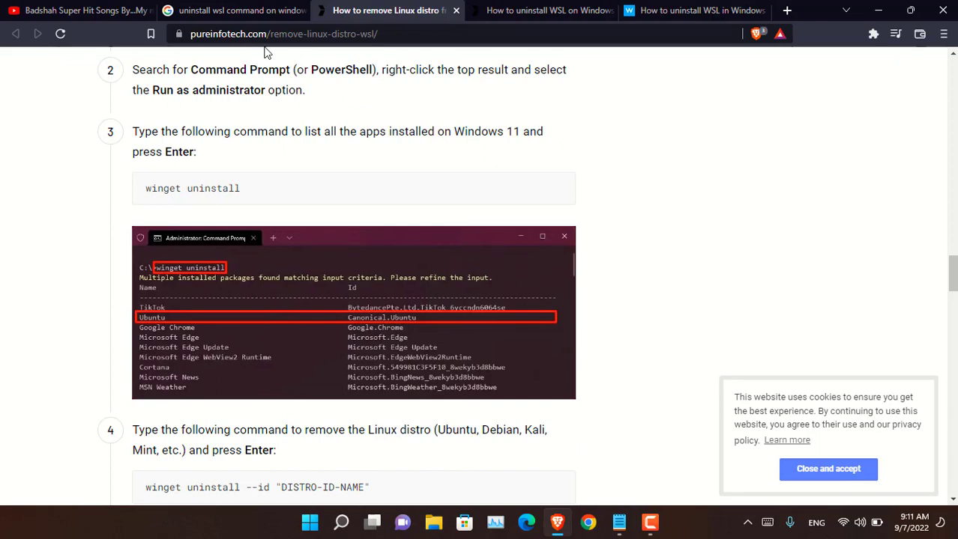
{"action": "left_click_drag", "start_coordinate": [191, 33], "coordinate": [302, 34]}
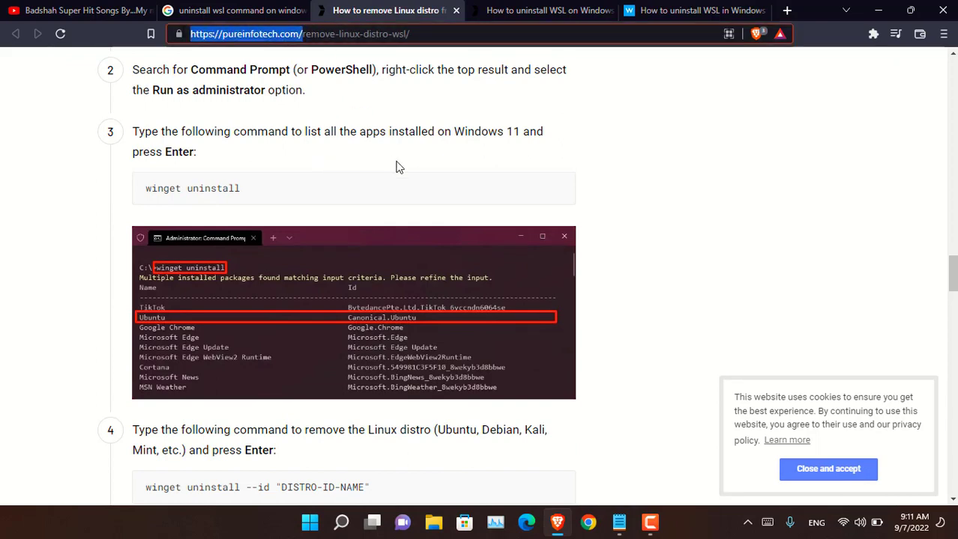
{"action": "scroll", "coordinate": [952, 270], "scroll_direction": "up", "scroll_amount": 4}
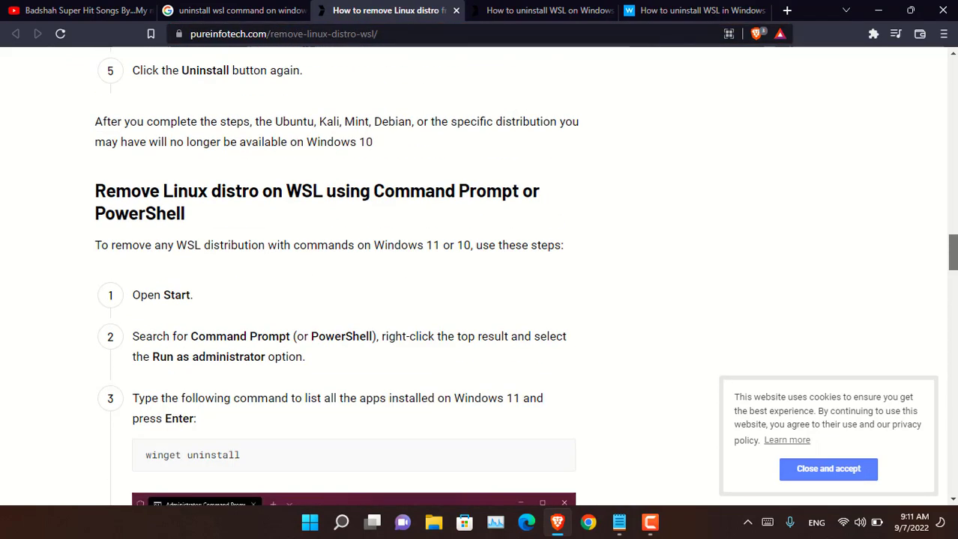
{"action": "scroll", "coordinate": [955, 200], "scroll_direction": "up", "scroll_amount": 5}
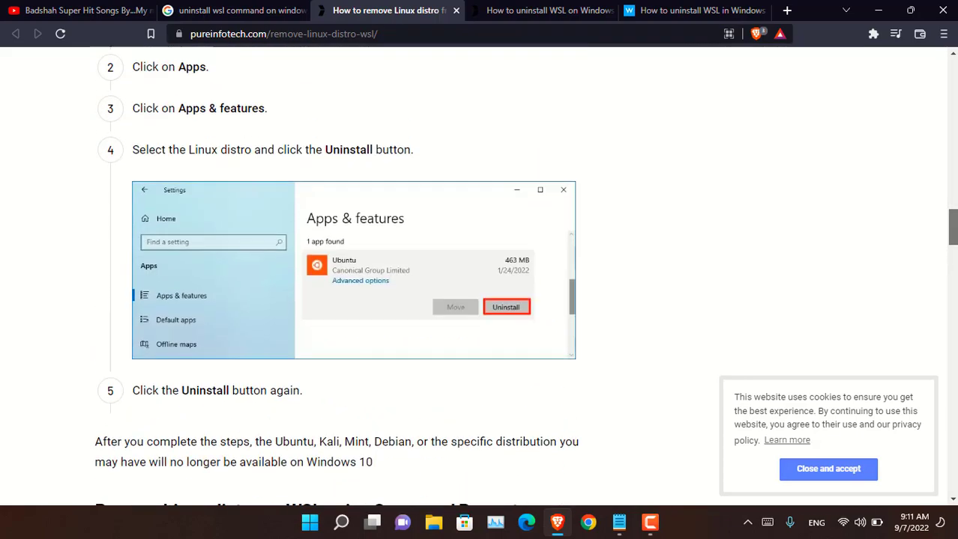
{"action": "scroll", "coordinate": [955, 200], "scroll_direction": "up", "scroll_amount": 8}
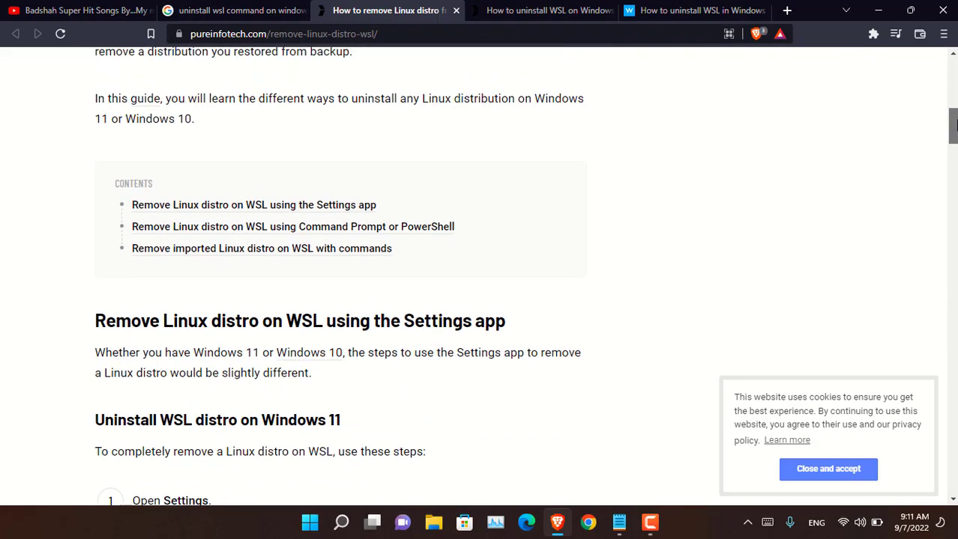
{"action": "scroll", "coordinate": [955, 200], "scroll_direction": "up", "scroll_amount": 3}
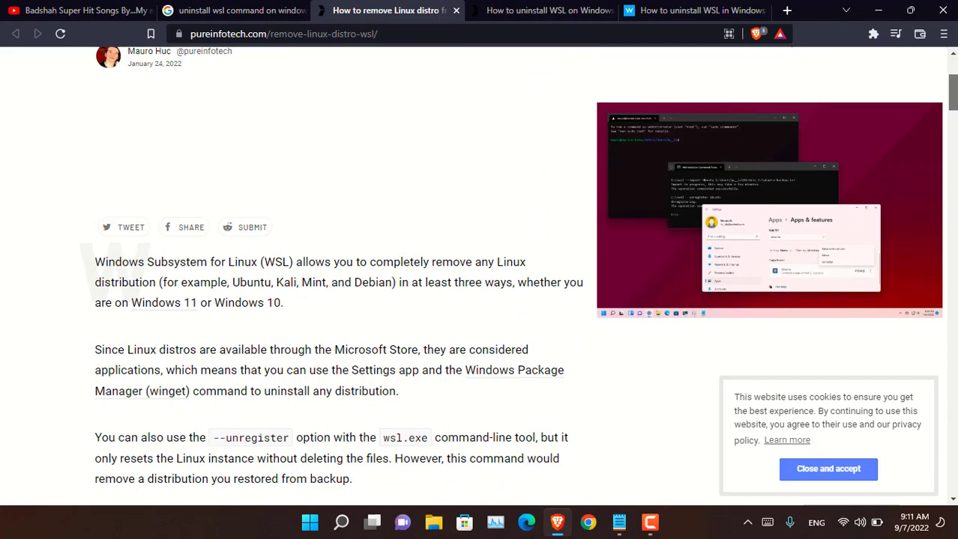
Scroll down to the 'Remove Linux distro on WSL using Command Prompt or PowerShell' section
{"action": "scroll", "coordinate": [955, 200], "scroll_direction": "down", "scroll_amount": 3}
{"action": "scroll", "coordinate": [956, 200], "scroll_direction": "down", "scroll_amount": 5}
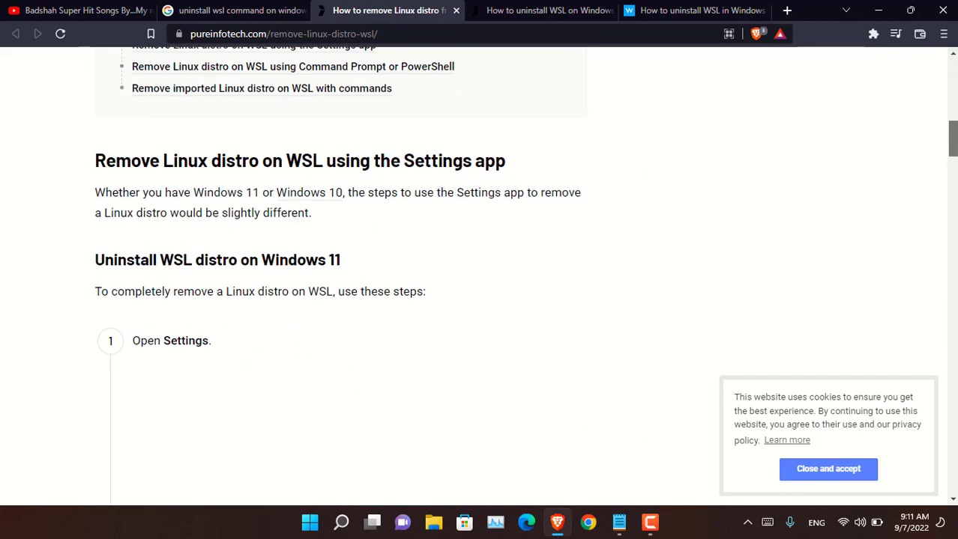
{"action": "scroll", "coordinate": [524, 276], "scroll_direction": "down", "scroll_amount": 5}
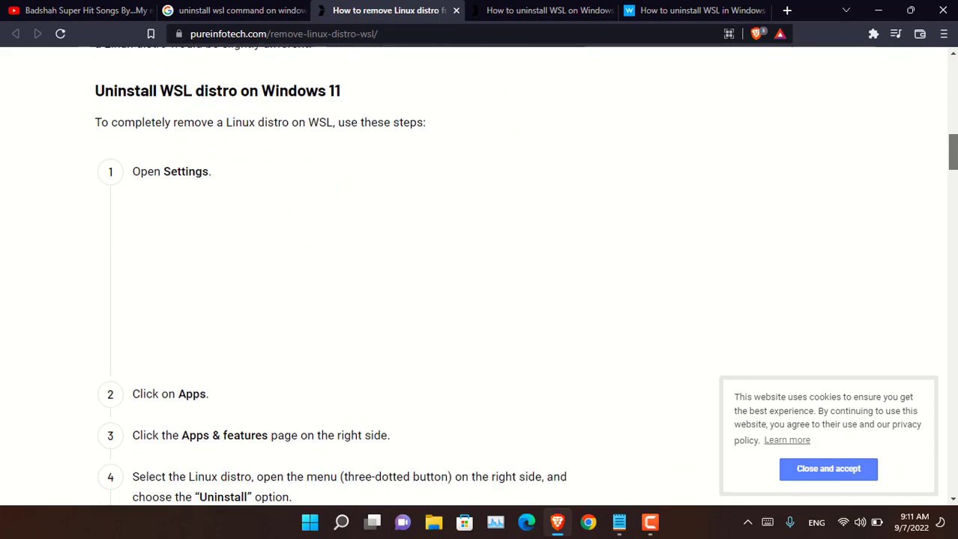
{"action": "scroll", "coordinate": [523, 275], "scroll_direction": "down", "scroll_amount": 5}
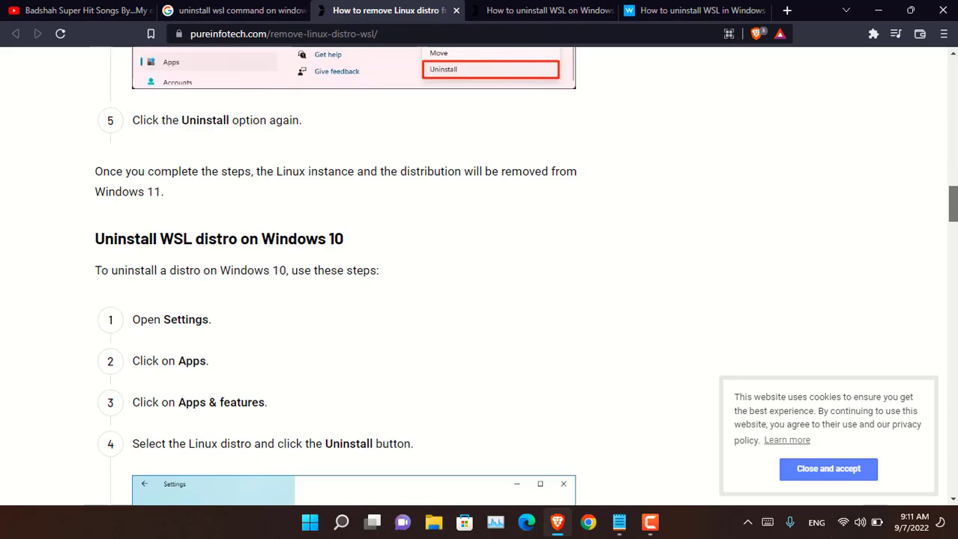
{"action": "scroll", "coordinate": [523, 276], "scroll_direction": "down", "scroll_amount": 1}
{"action": "scroll", "coordinate": [479, 276], "scroll_direction": "down", "scroll_amount": 3}
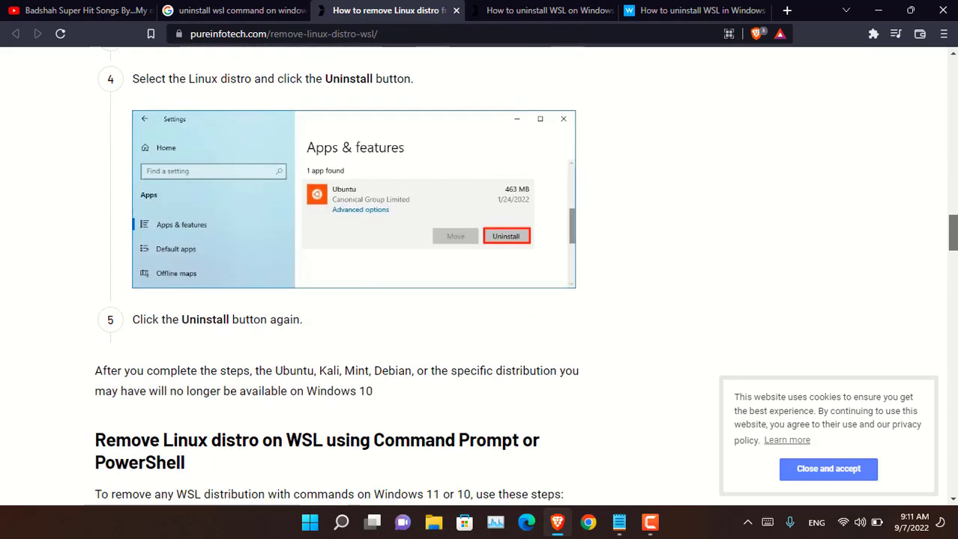
{"action": "scroll", "coordinate": [409, 234], "scroll_direction": "down", "scroll_amount": 2}
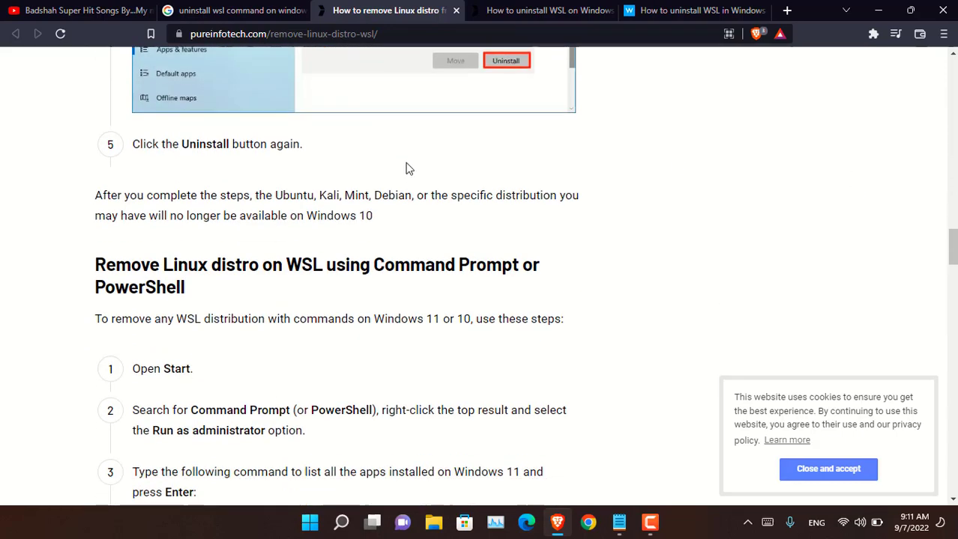
{"action": "scroll", "coordinate": [409, 169], "scroll_direction": "down", "scroll_amount": 2}
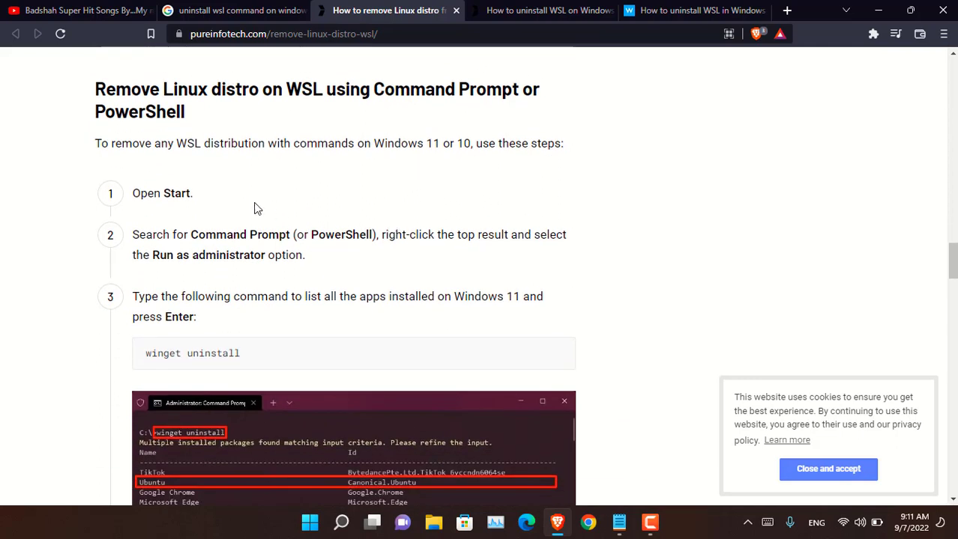
Select the word 'uninstall' and the full line of the winget uninstall command
{"action": "double_click", "coordinate": [213, 354]}
{"action": "left_click_drag", "start_coordinate": [213, 355], "coordinate": [278, 357]}
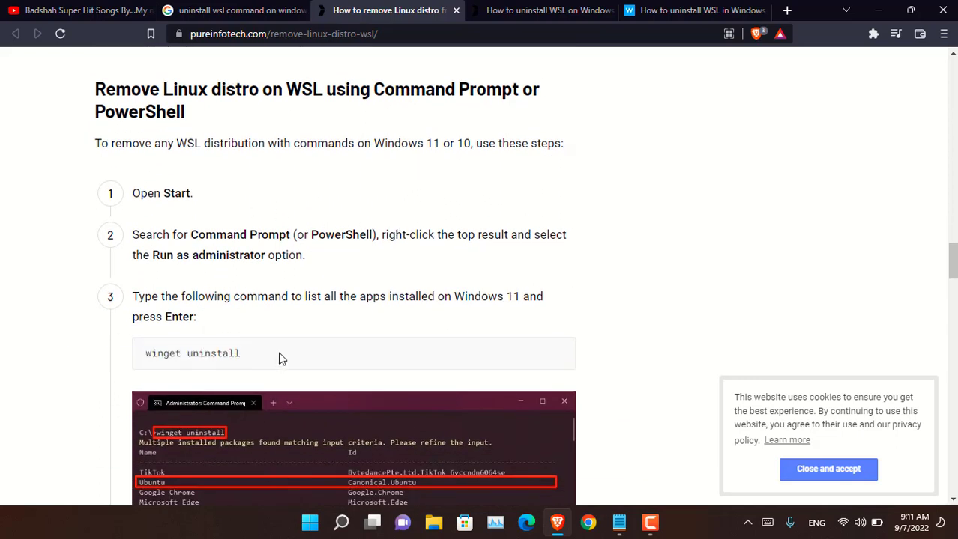
{"action": "triple_click", "coordinate": [220, 350]}
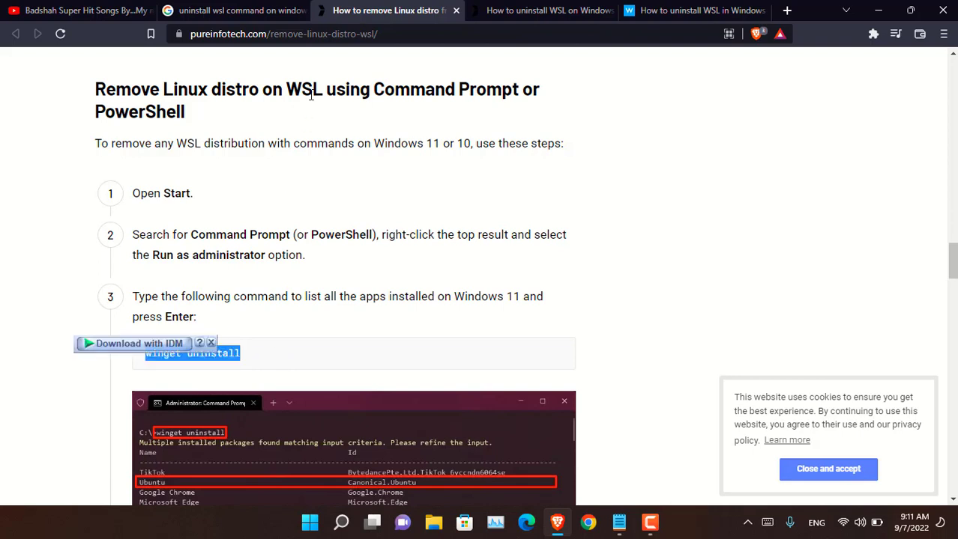
{"action": "left_click", "coordinate": [215, 354]}
{"action": "double_click", "coordinate": [218, 355]}
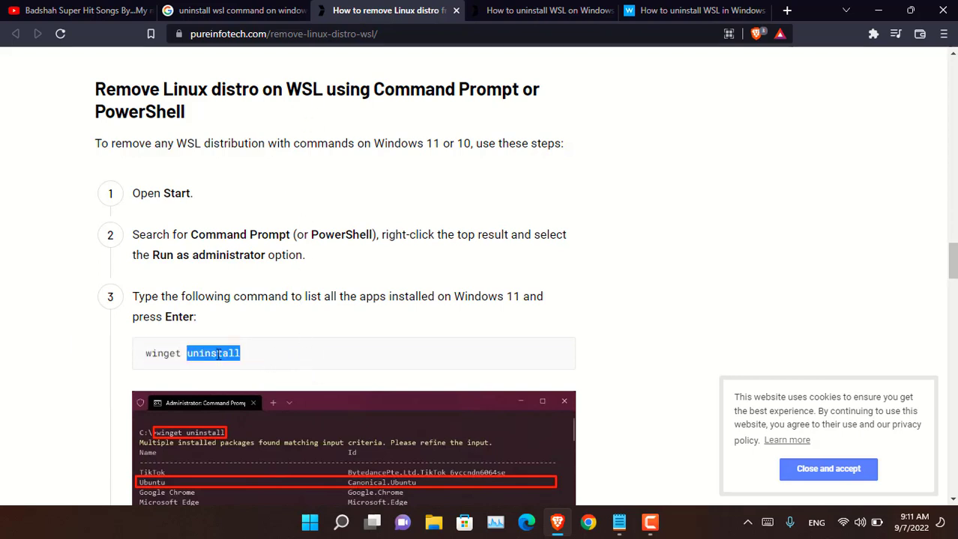
Highlight 'winget uninstall' and the "DISTRO-ID-NAME" placeholder in the removal command
{"action": "scroll", "coordinate": [218, 355], "scroll_direction": "down", "scroll_amount": 2}
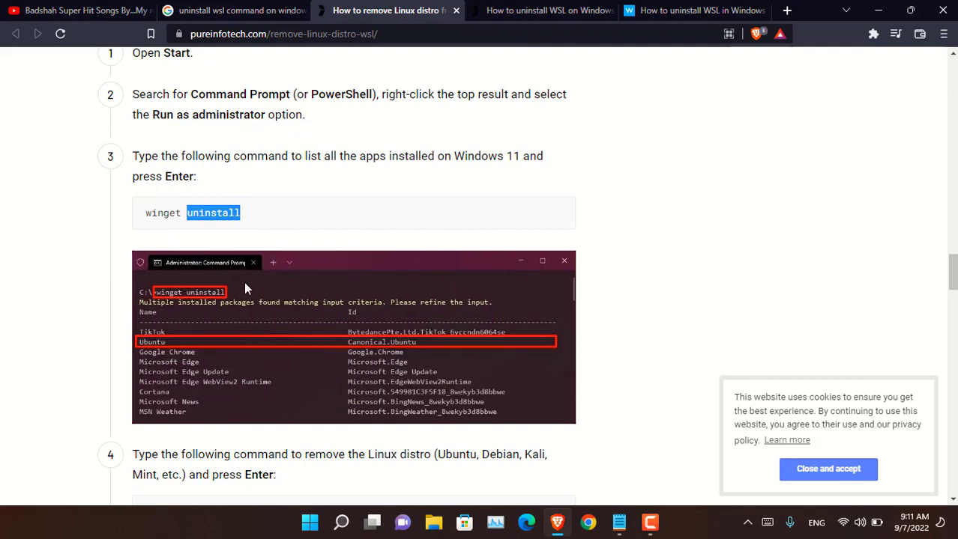
{"action": "scroll", "coordinate": [244, 281], "scroll_direction": "down", "scroll_amount": 2}
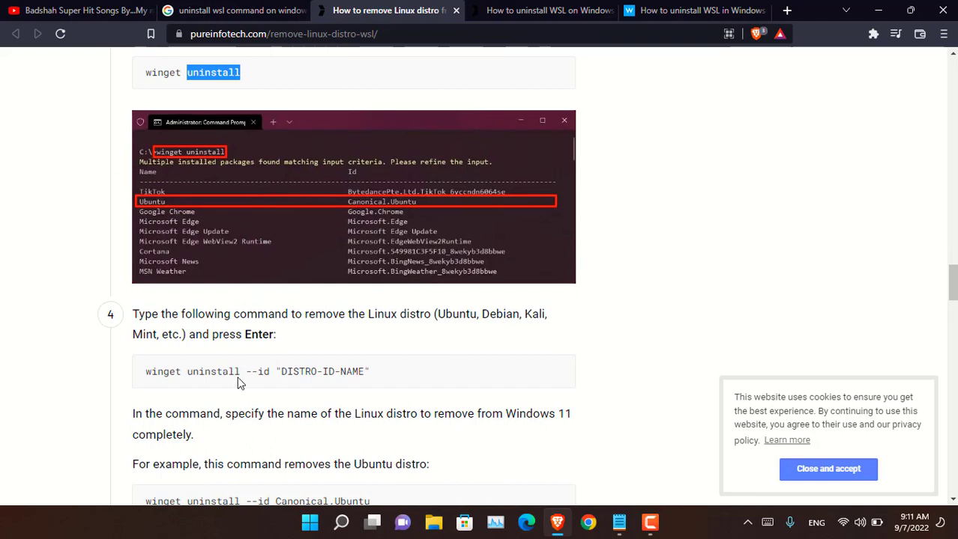
{"action": "left_click_drag", "start_coordinate": [240, 371], "coordinate": [144, 372]}
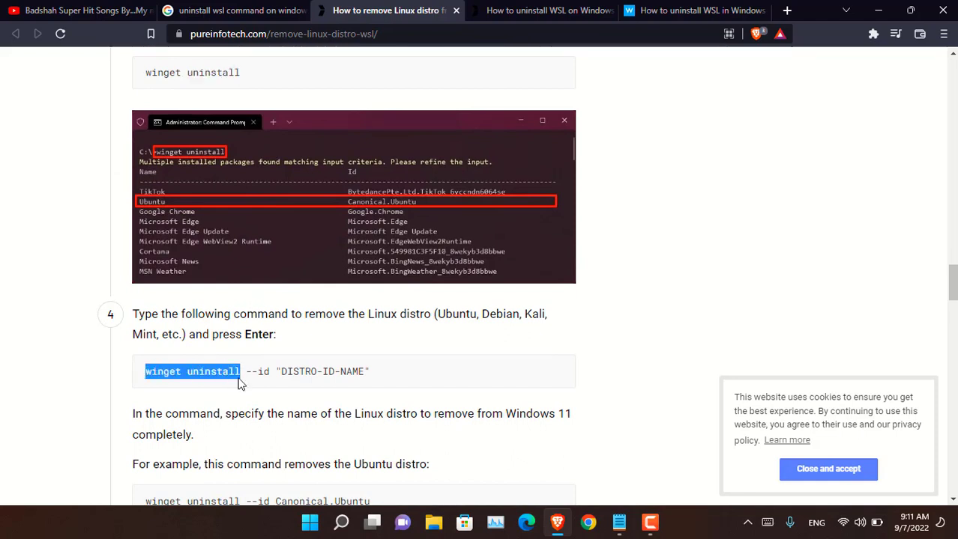
{"action": "left_click", "coordinate": [279, 371]}
{"action": "left_click_drag", "start_coordinate": [276, 372], "coordinate": [376, 380]}
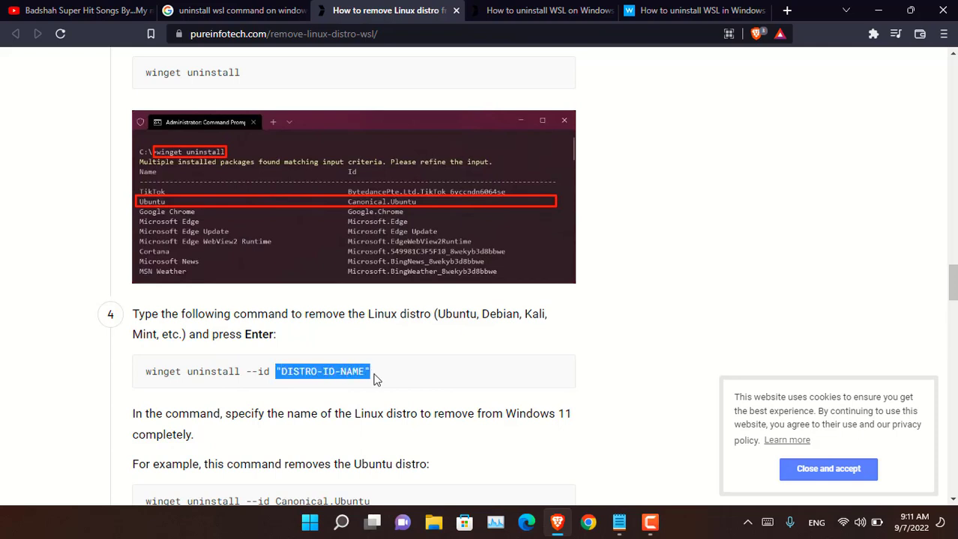
Read through the Canonical.Ubuntu and wsl --unregister examples, then return to the Windows Report tab
{"action": "scroll", "coordinate": [376, 380], "scroll_direction": "down", "scroll_amount": 2}
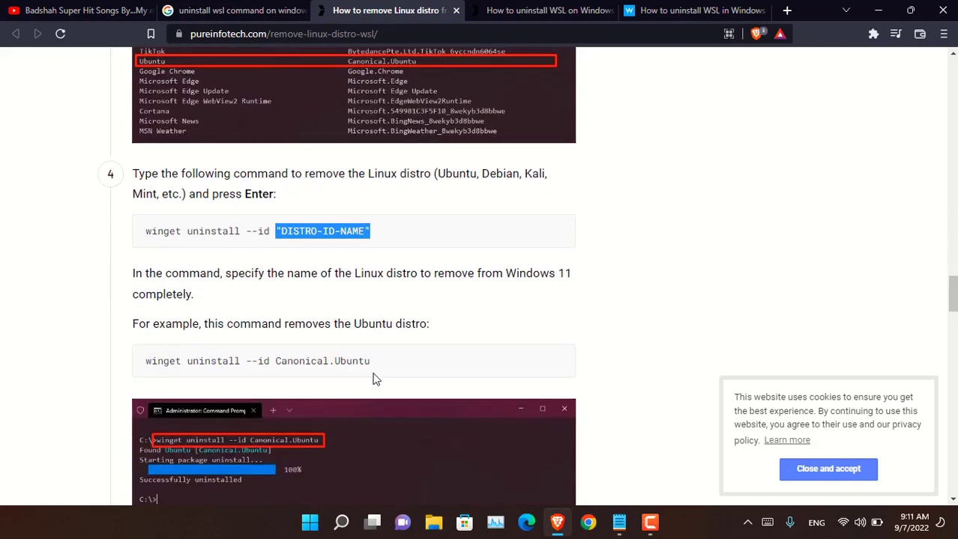
{"action": "scroll", "coordinate": [376, 380], "scroll_direction": "down", "scroll_amount": 2}
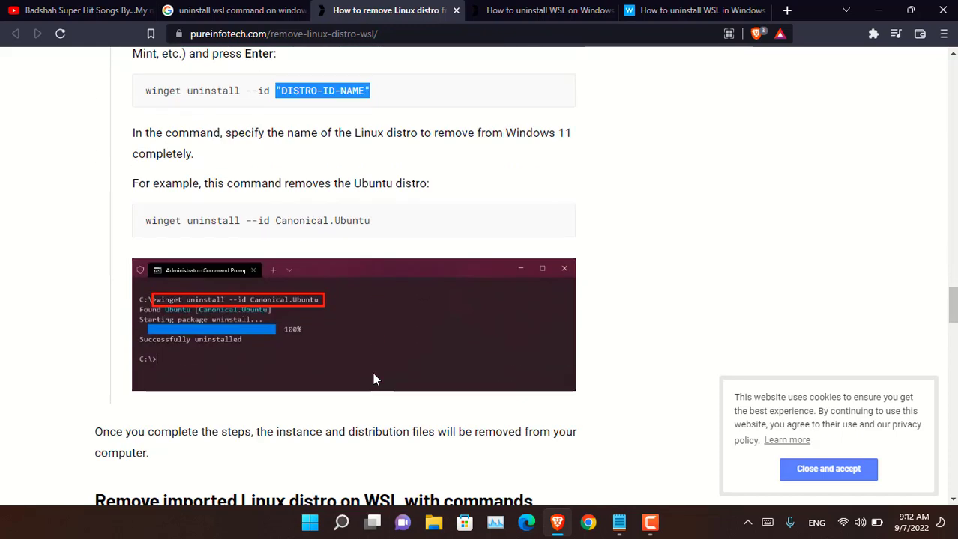
{"action": "scroll", "coordinate": [375, 380], "scroll_direction": "down", "scroll_amount": 2}
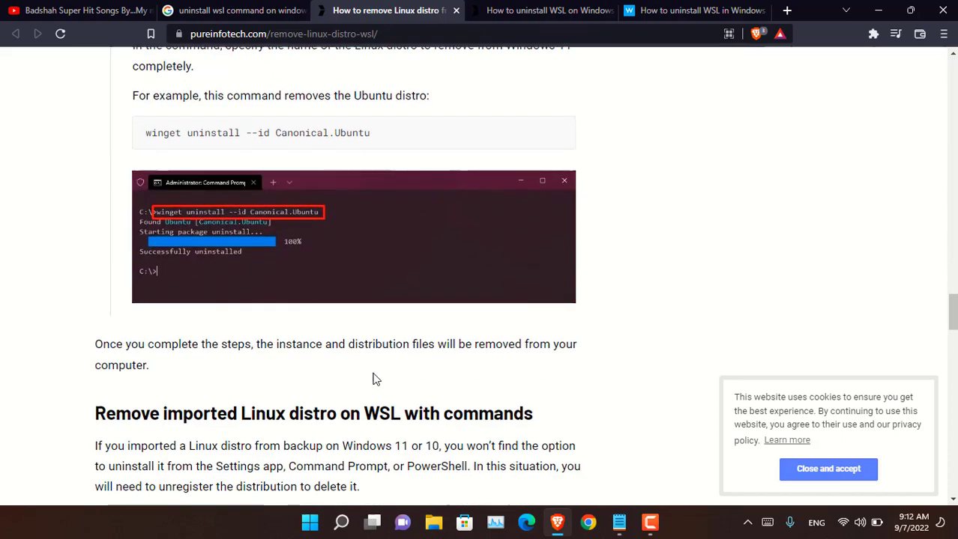
{"action": "scroll", "coordinate": [376, 380], "scroll_direction": "down", "scroll_amount": 3}
{"action": "scroll", "coordinate": [371, 370], "scroll_direction": "up", "scroll_amount": 5}
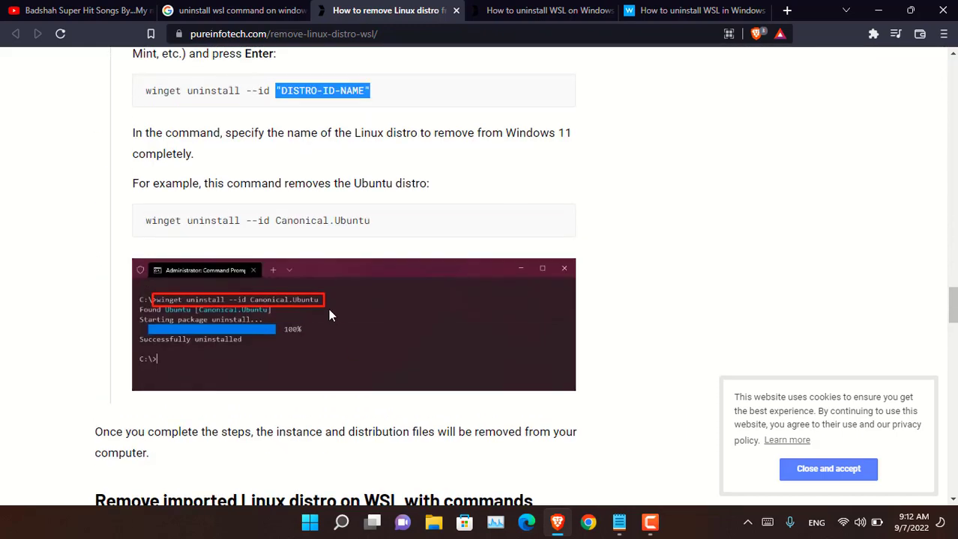
{"action": "double_click", "coordinate": [162, 221]}
{"action": "scroll", "coordinate": [278, 326], "scroll_direction": "down", "scroll_amount": 3}
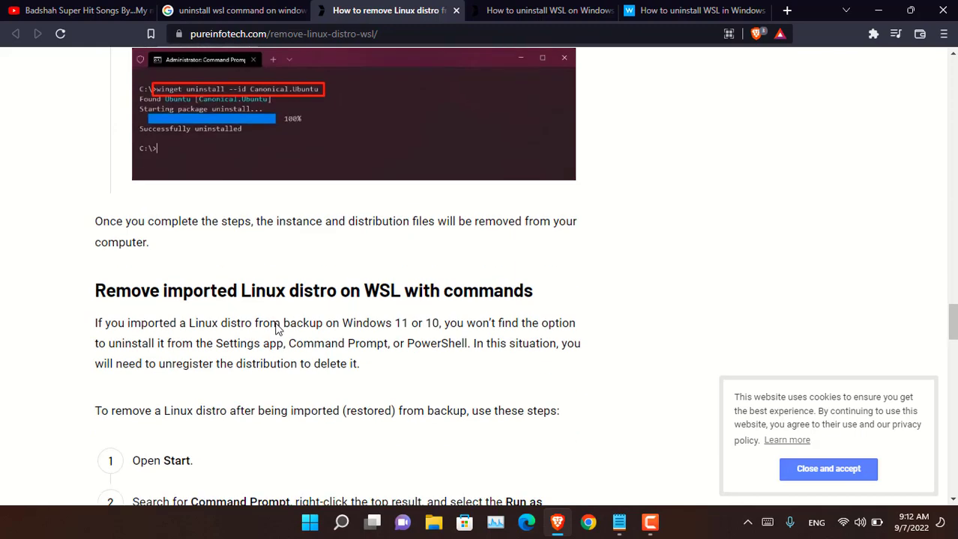
{"action": "scroll", "coordinate": [277, 330], "scroll_direction": "down", "scroll_amount": 5}
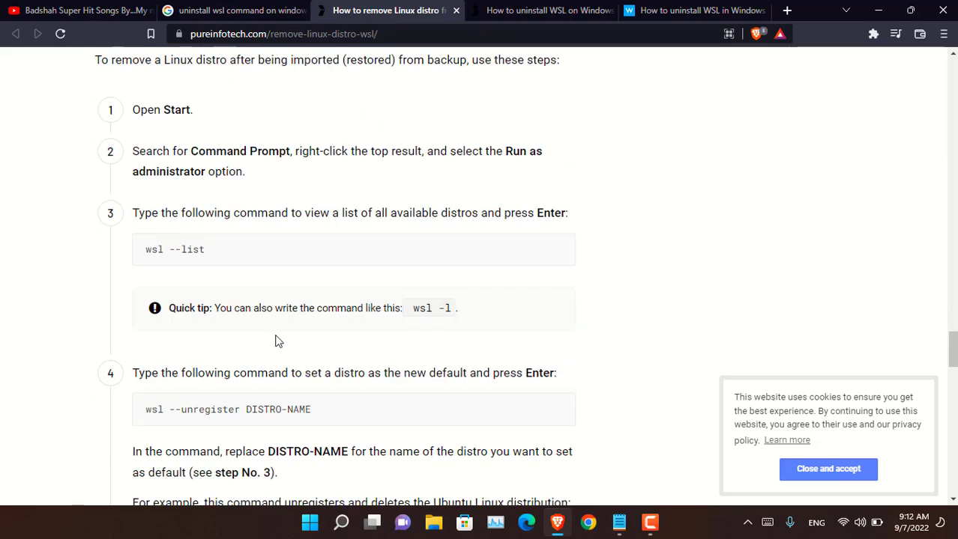
{"action": "scroll", "coordinate": [192, 297], "scroll_direction": "down", "scroll_amount": 2}
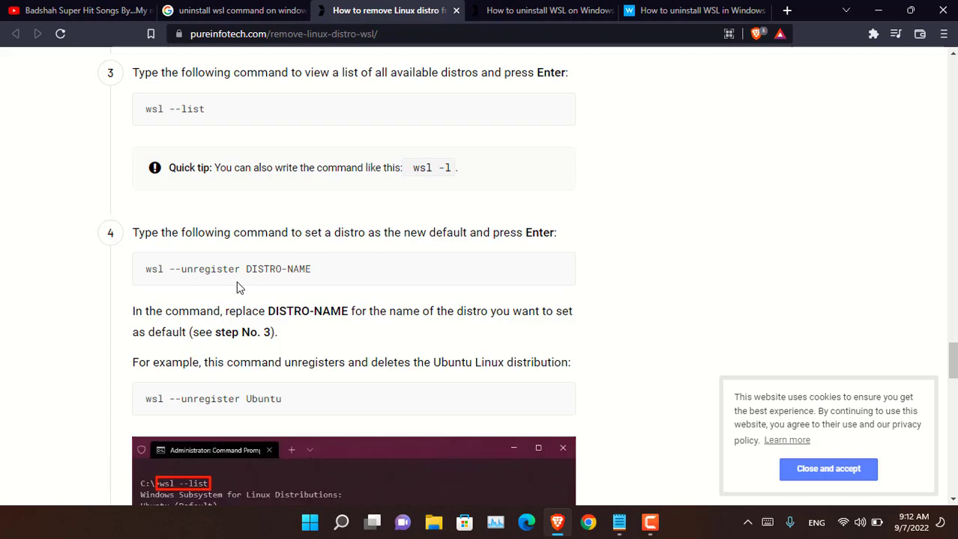
{"action": "left_click", "coordinate": [670, 9]}
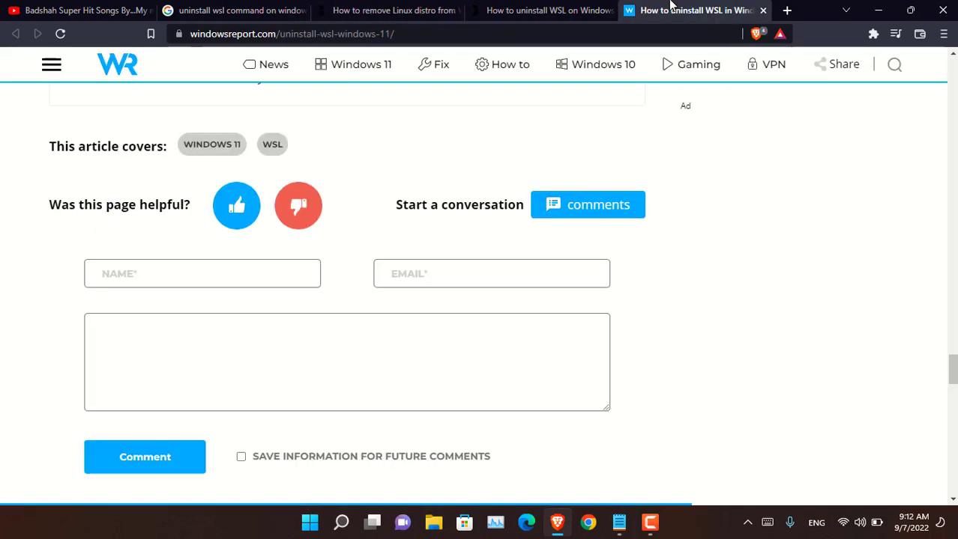
Scroll up the Windows Report article and exit Brave from its main menu
{"action": "scroll", "coordinate": [541, 270], "scroll_direction": "up", "scroll_amount": 10}
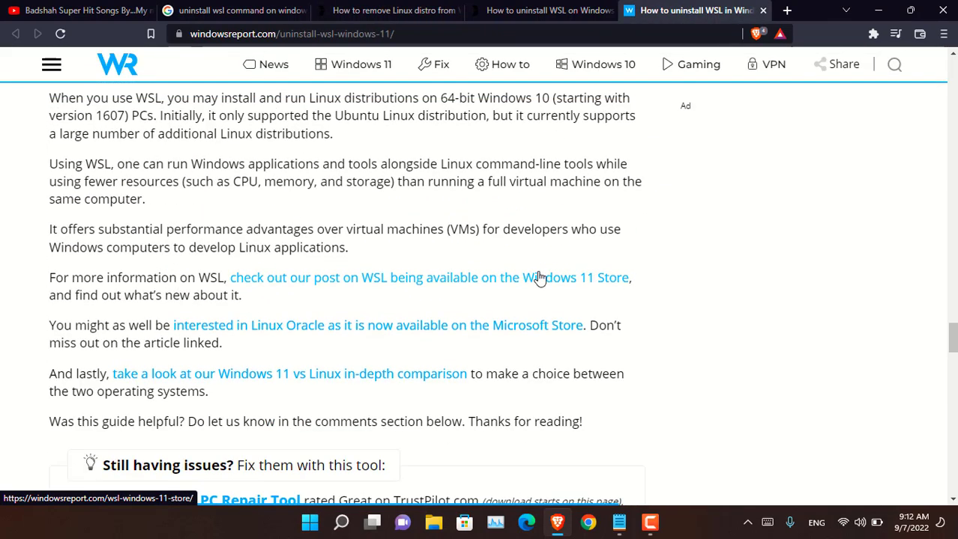
{"action": "scroll", "coordinate": [532, 312], "scroll_direction": "up", "scroll_amount": 5}
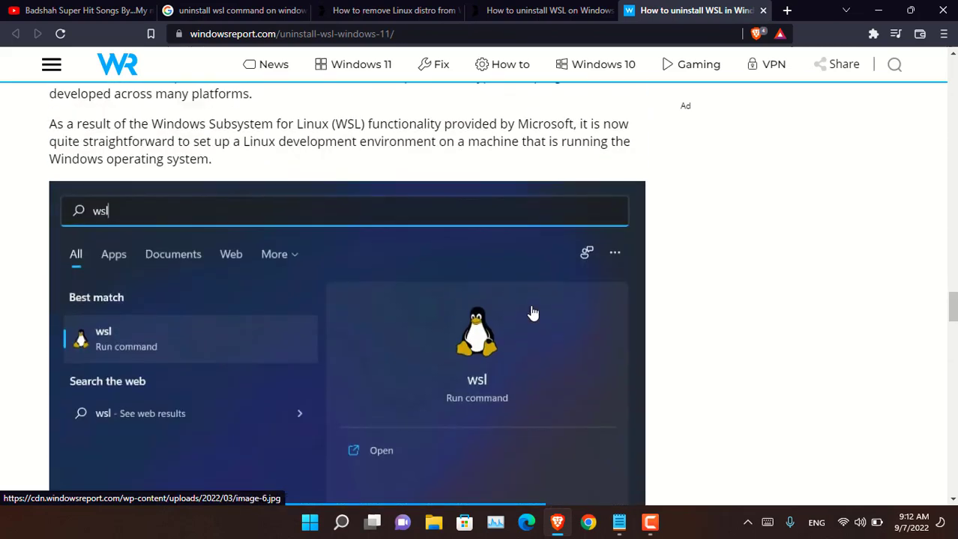
{"action": "scroll", "coordinate": [532, 312], "scroll_direction": "up", "scroll_amount": 2}
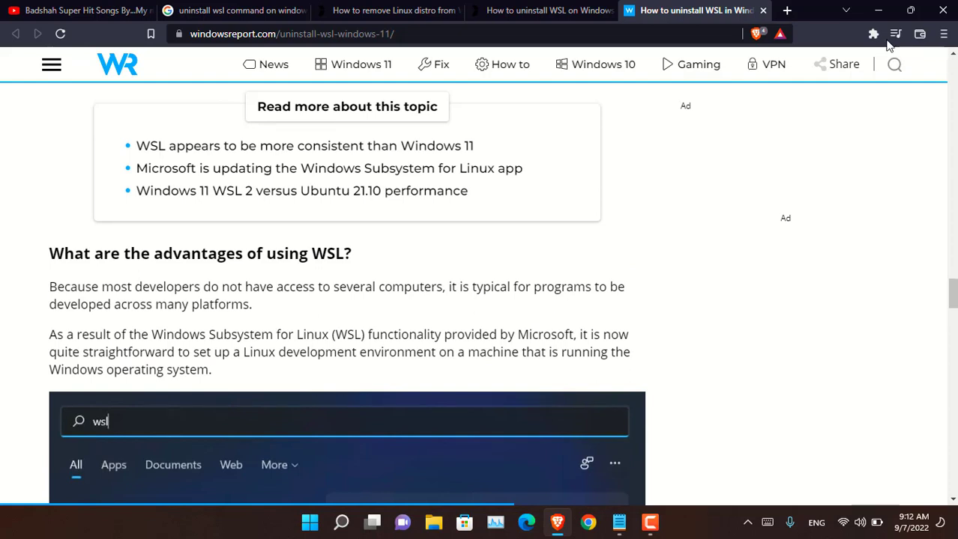
{"action": "left_click", "coordinate": [943, 34]}
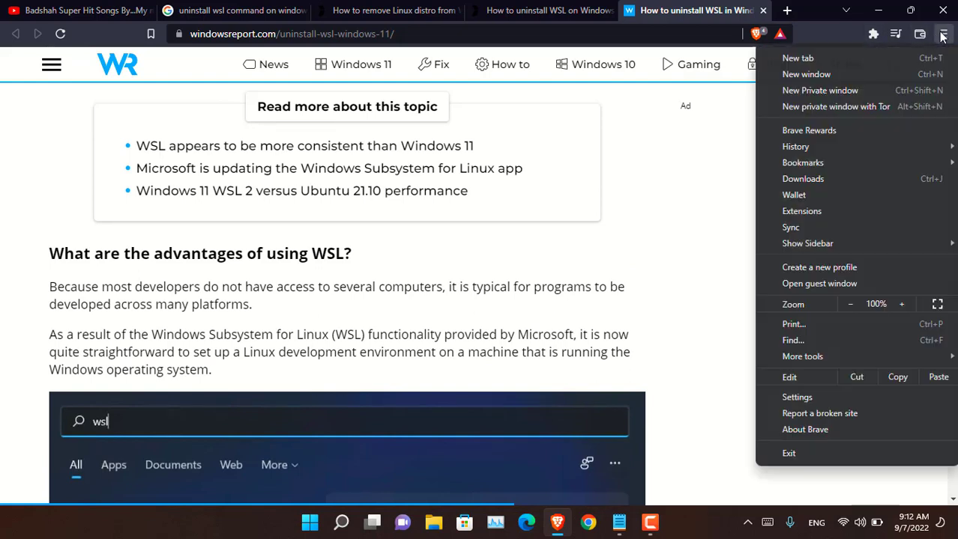
{"action": "left_click", "coordinate": [802, 452]}
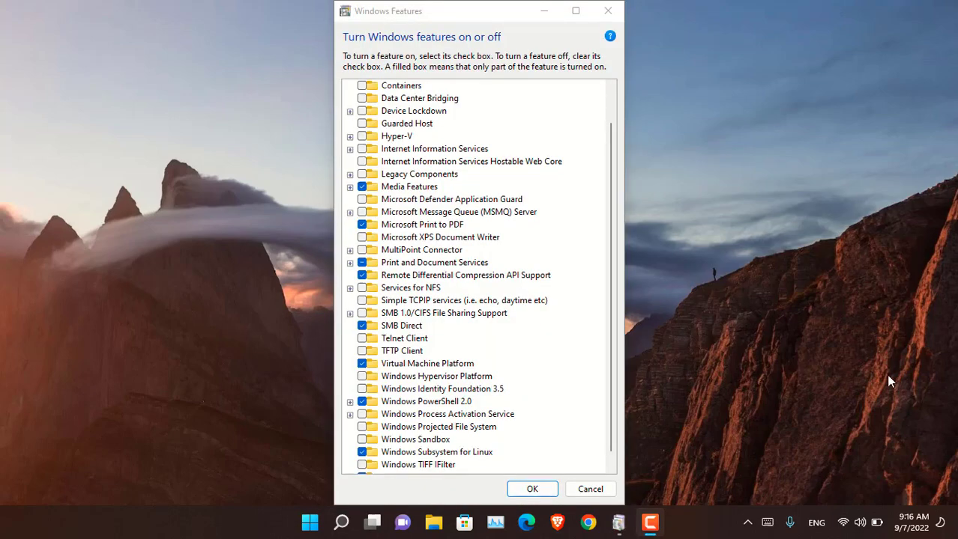
Uncheck Virtual Machine Platform and Windows Subsystem for Linux and confirm with OK
{"action": "left_click", "coordinate": [457, 367]}
{"action": "left_click", "coordinate": [437, 453]}
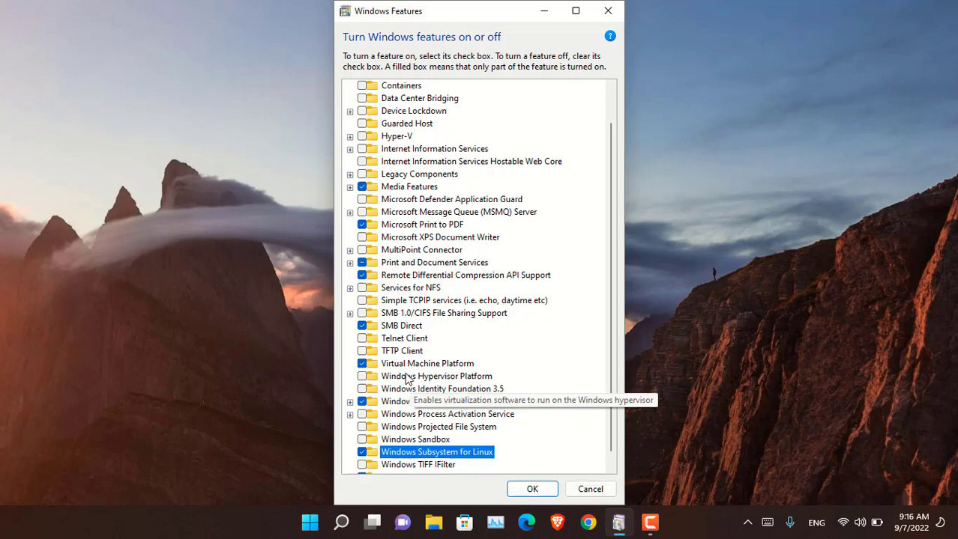
{"action": "left_click", "coordinate": [361, 363]}
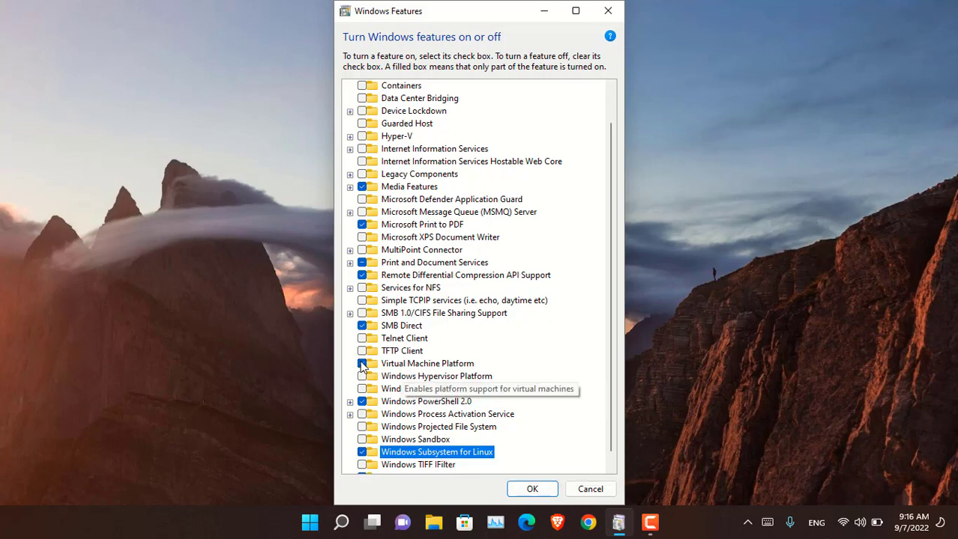
{"action": "left_click", "coordinate": [362, 453]}
{"action": "left_click", "coordinate": [532, 490]}
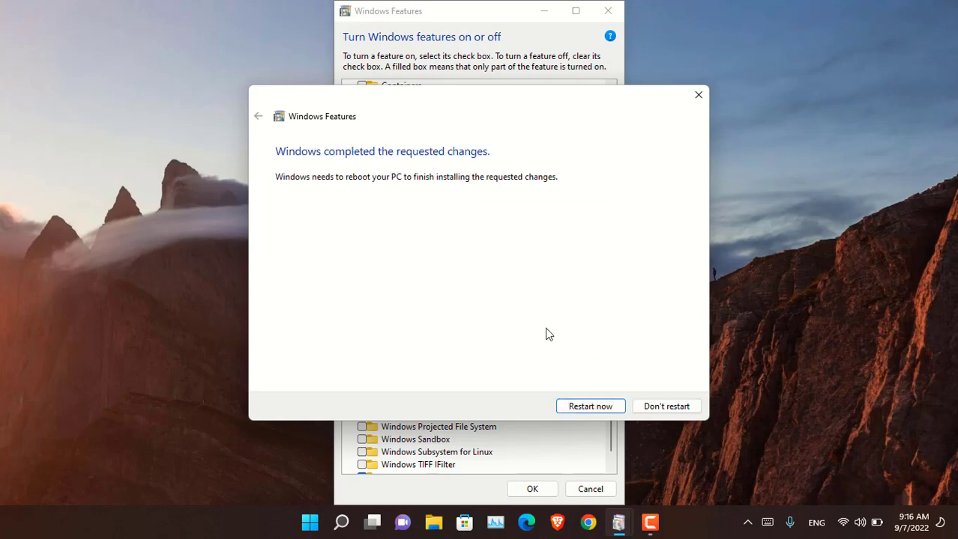
Choose Don't restart to close Windows Features without rebooting
{"action": "left_click", "coordinate": [667, 409]}
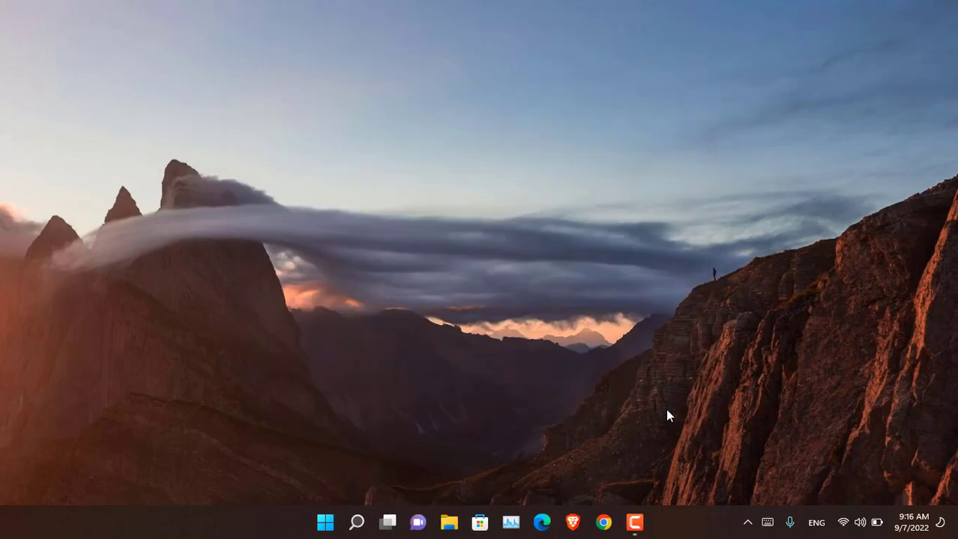